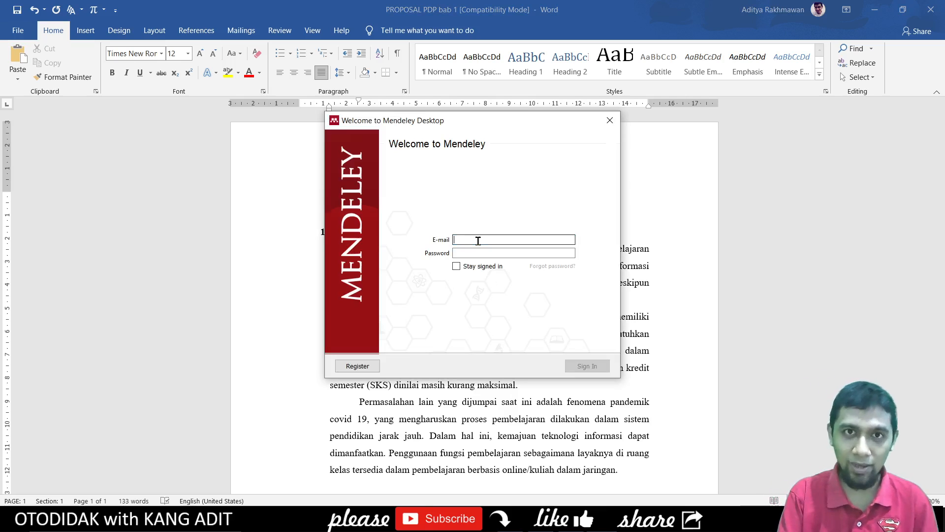
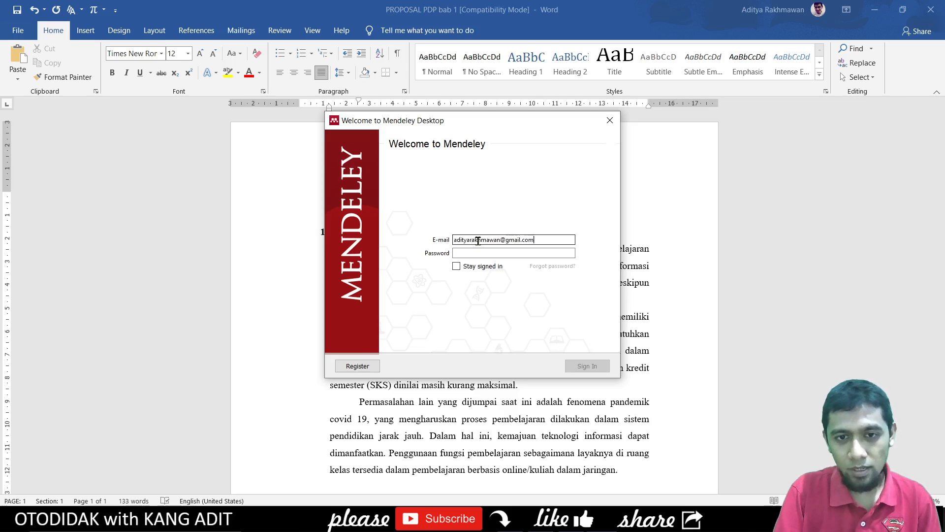
- Sign in to Mendeley with the account e-mail and password, staying signed in, and retry after the connection error
key("Tab")
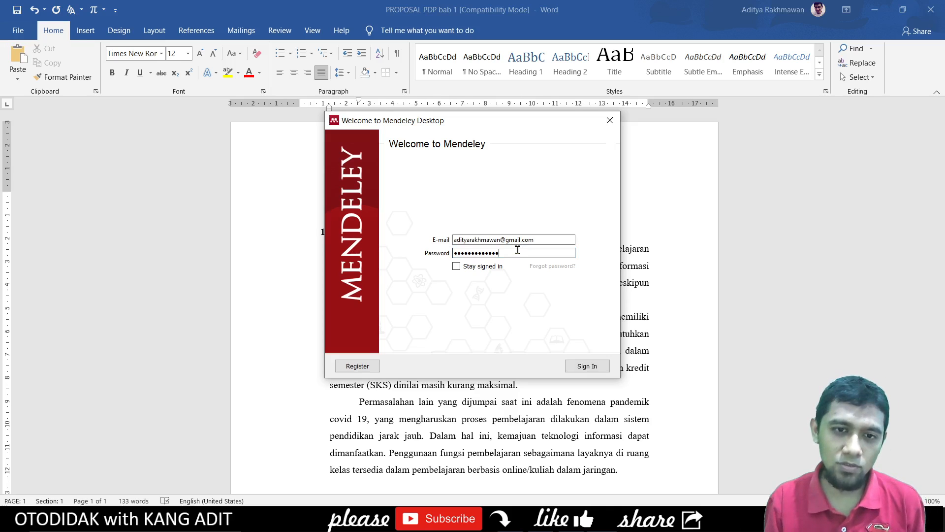
left_click(457, 267)
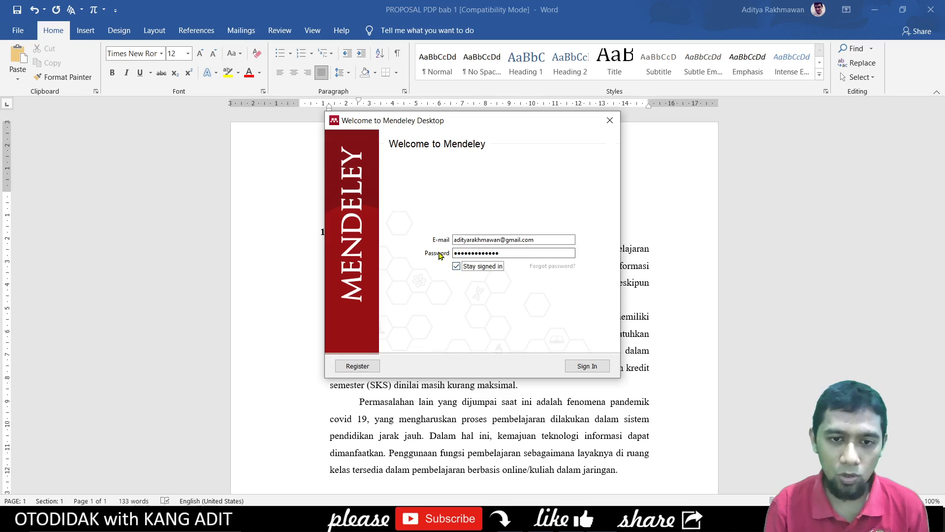
left_click(586, 366)
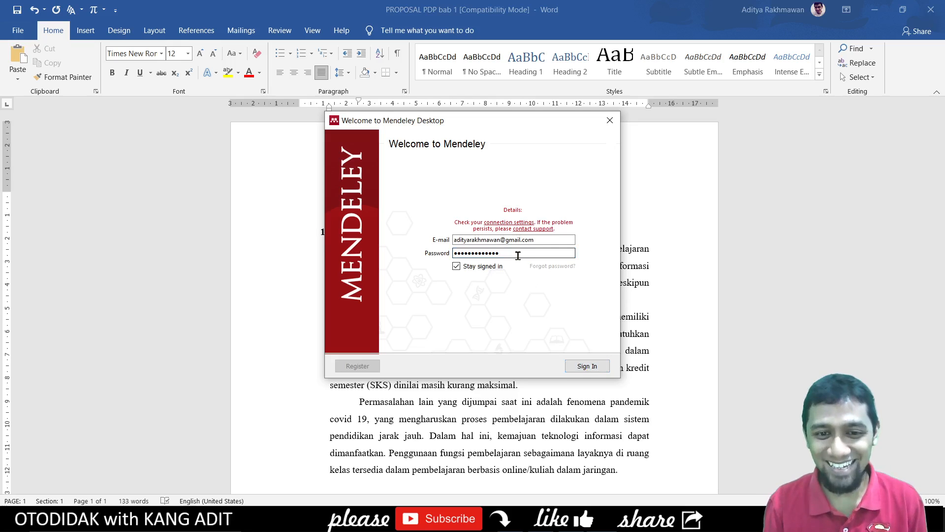
left_click(588, 367)
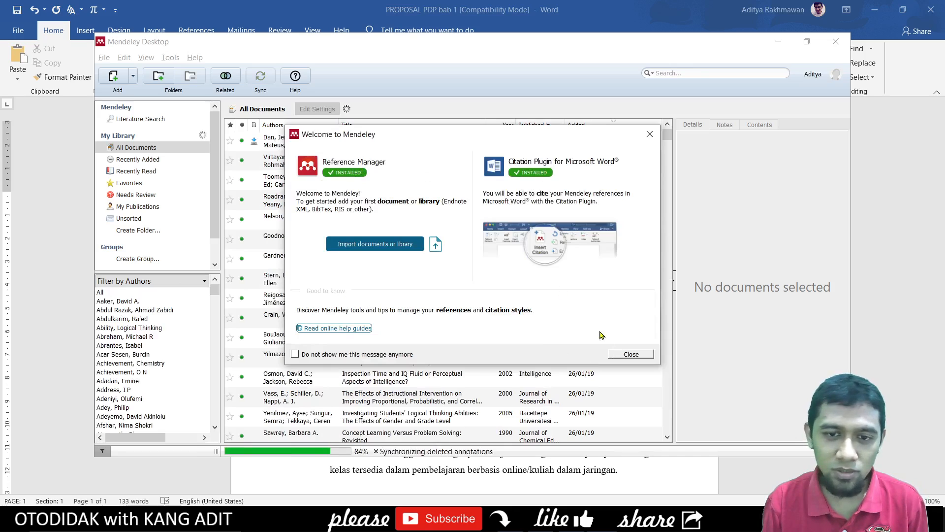
- Dismiss the Mendeley welcome message and step through the tutorial tips to close it
left_click(624, 354)
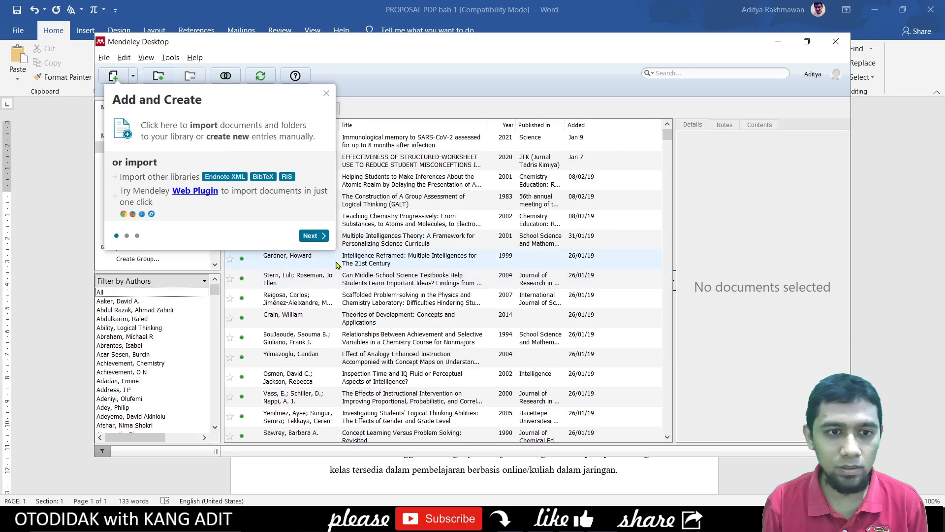
left_click(313, 235)
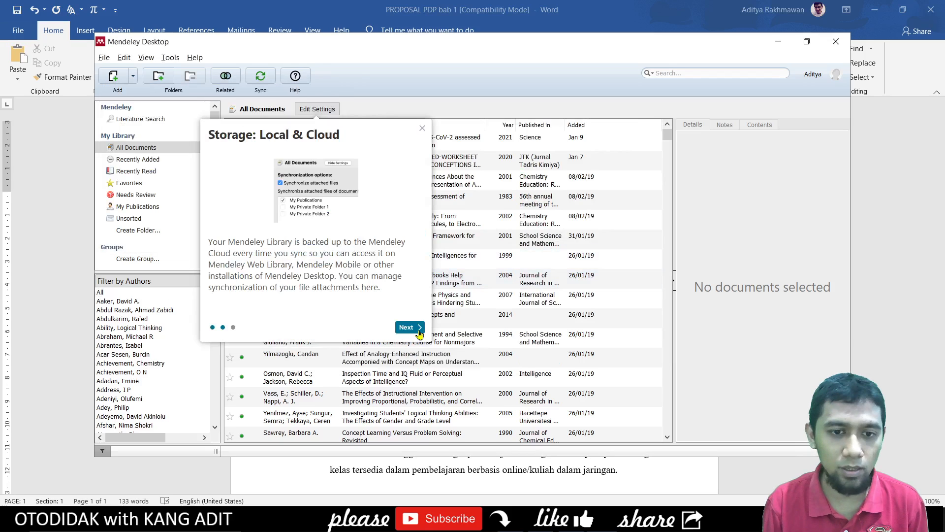
left_click(408, 327)
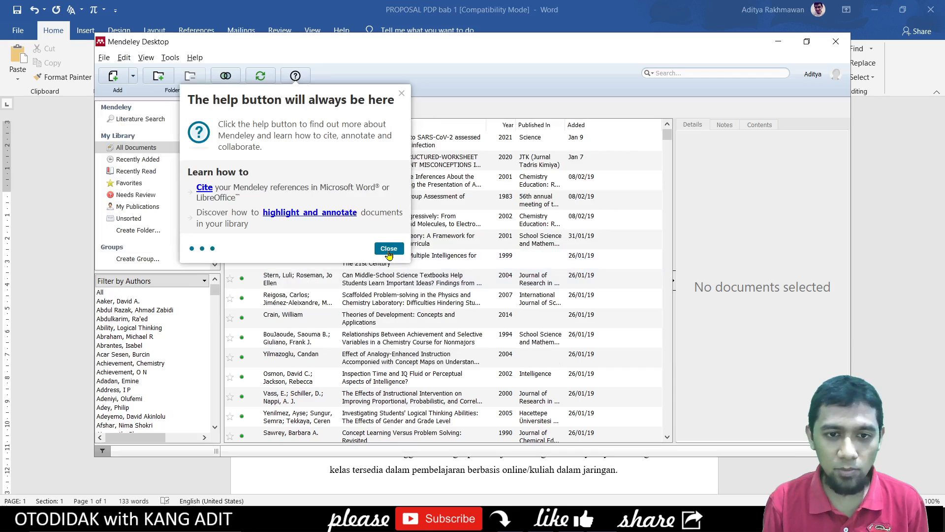
left_click(388, 249)
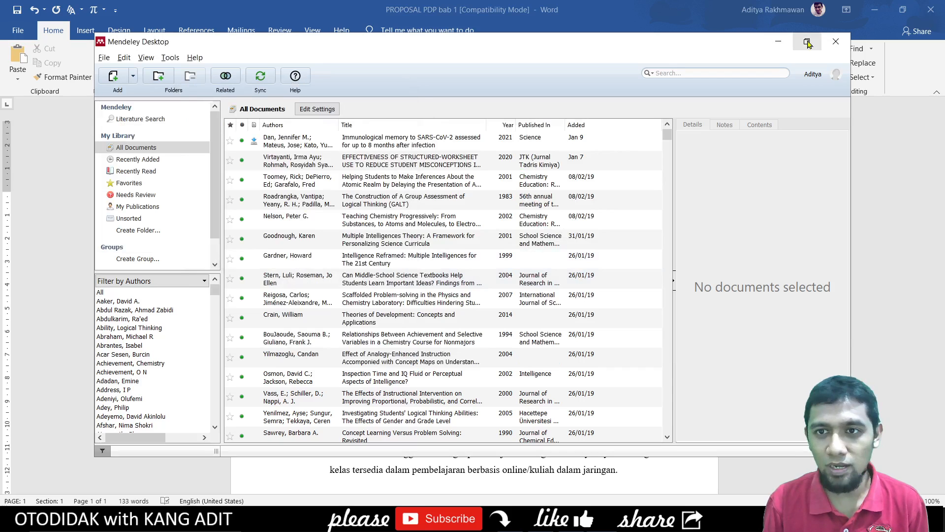
- Review the GALT, Making Inferences, Inspection Time, instructional intervention and Scaffolded Problem-solving references
left_click(451, 203)
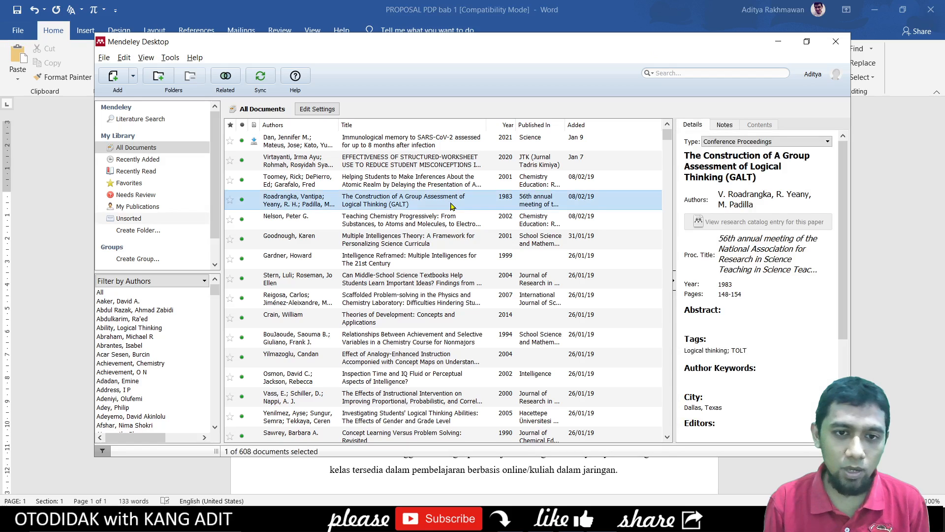
scroll(451, 206, "down", 10)
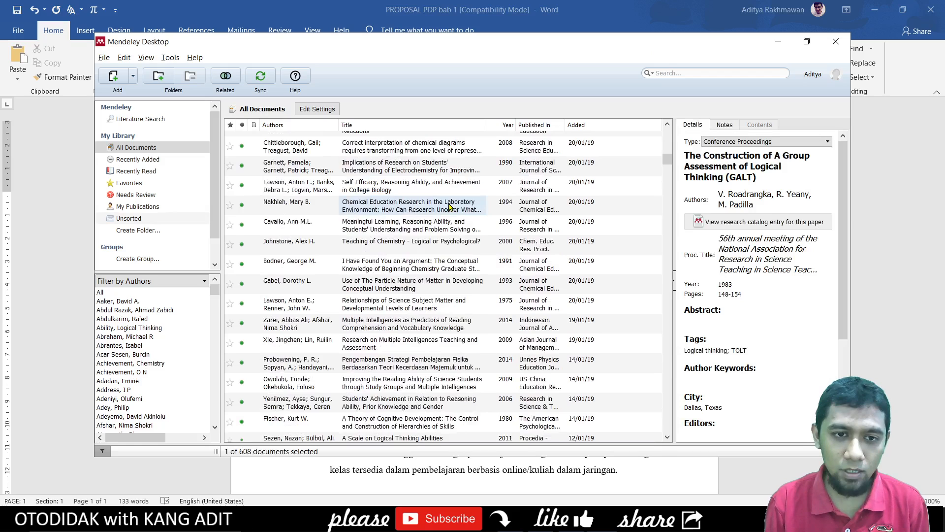
scroll(450, 206, "up", 10)
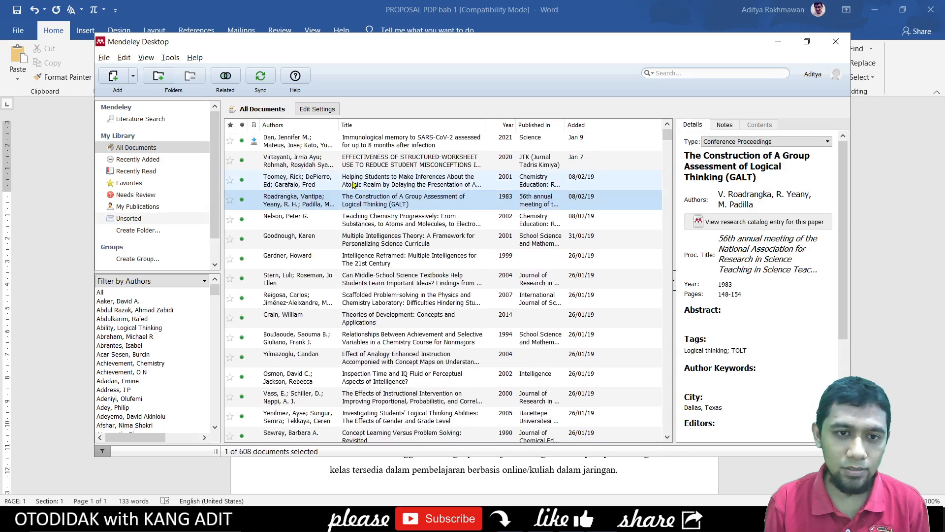
left_click(353, 184)
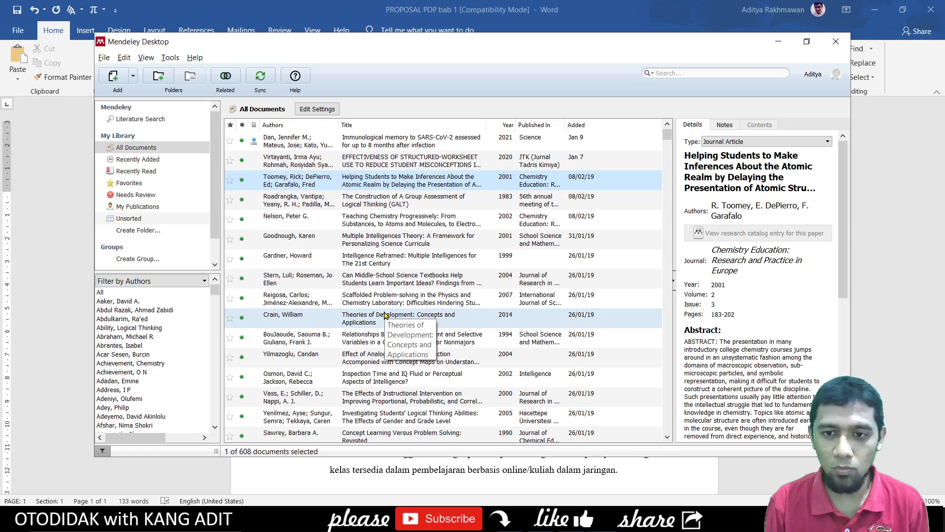
left_click(404, 372)
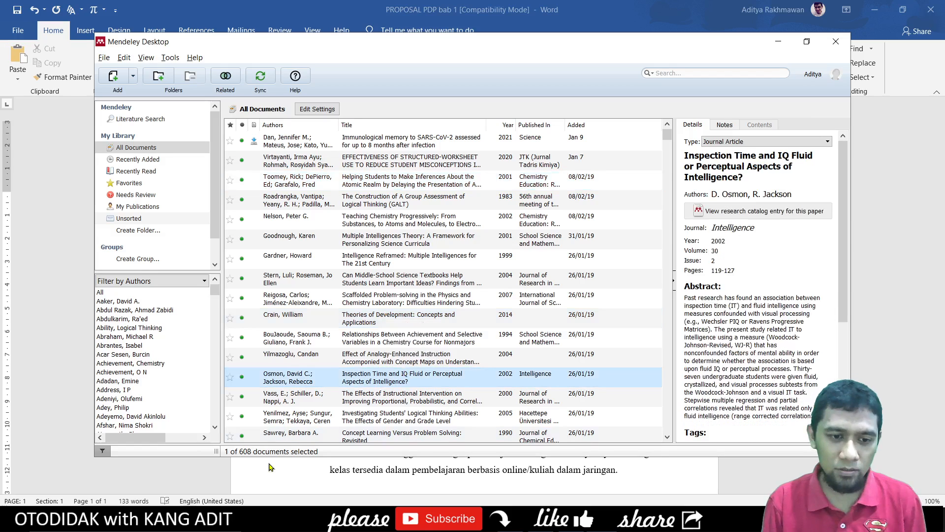
left_click(403, 398)
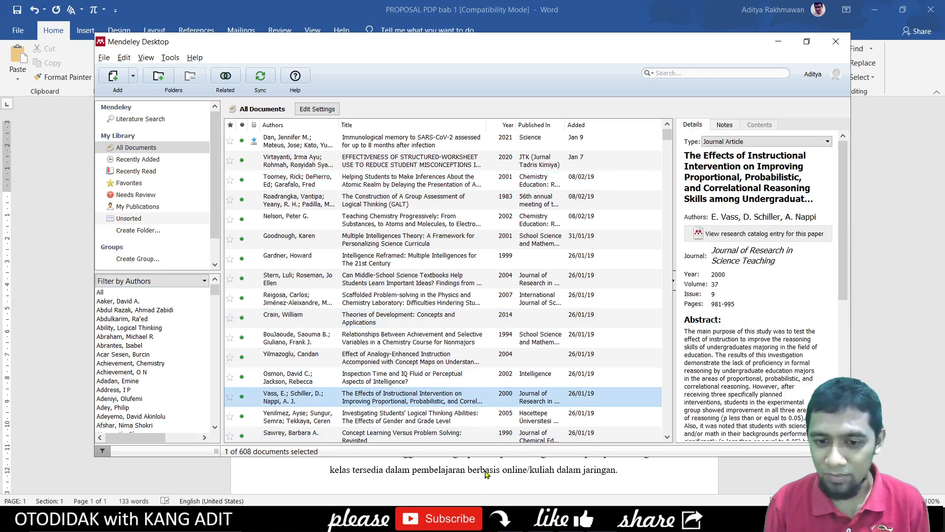
left_click(432, 299)
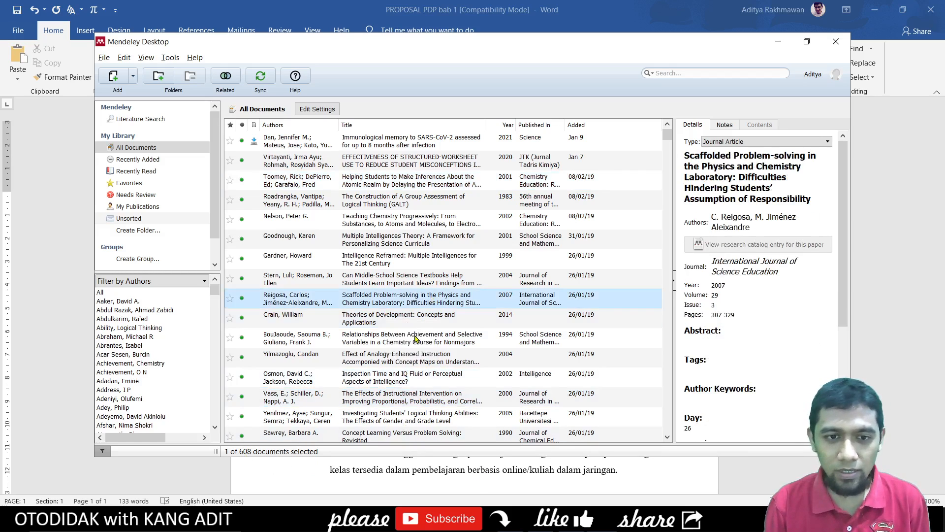
- Look over Teaching Chemistry Progressively and Theories of Development, then return to Word's first paragraph
left_click(509, 471)
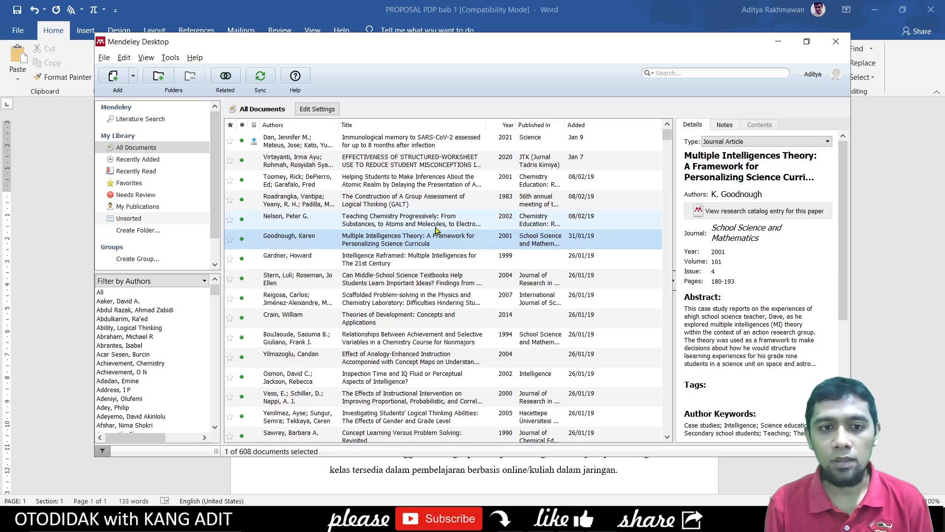
left_click(394, 220)
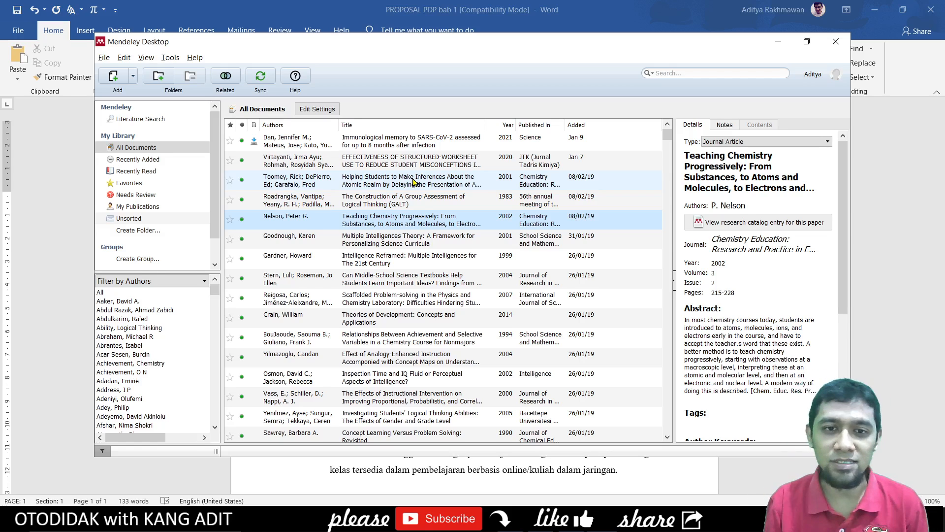
left_click(413, 182)
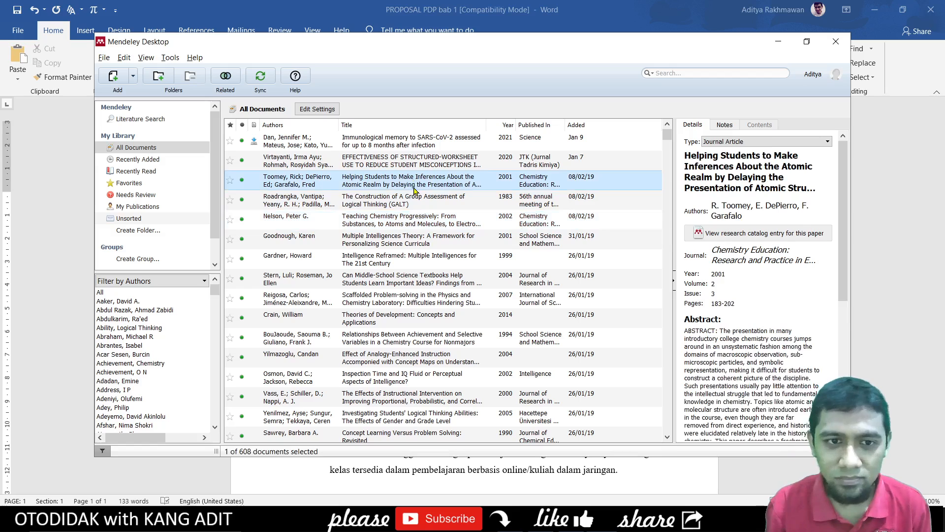
left_click(415, 203)
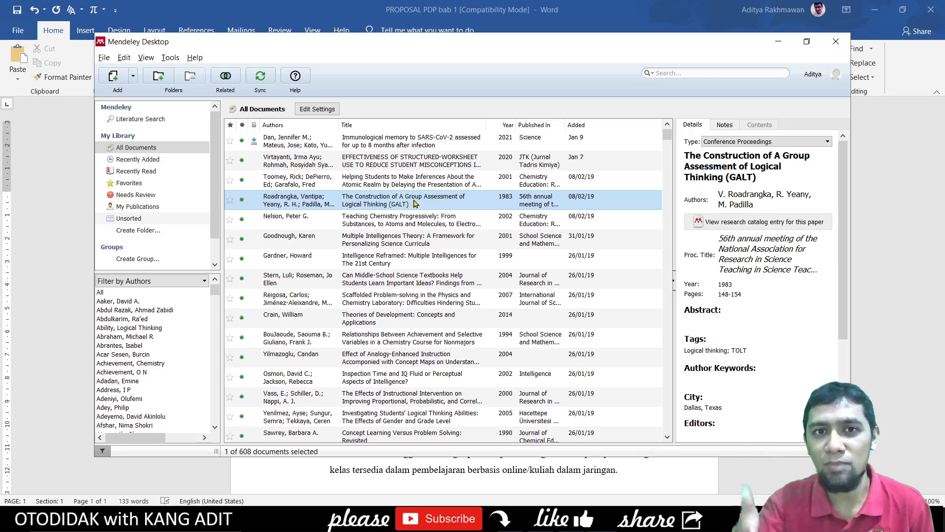
left_click(405, 185)
left_click(403, 202)
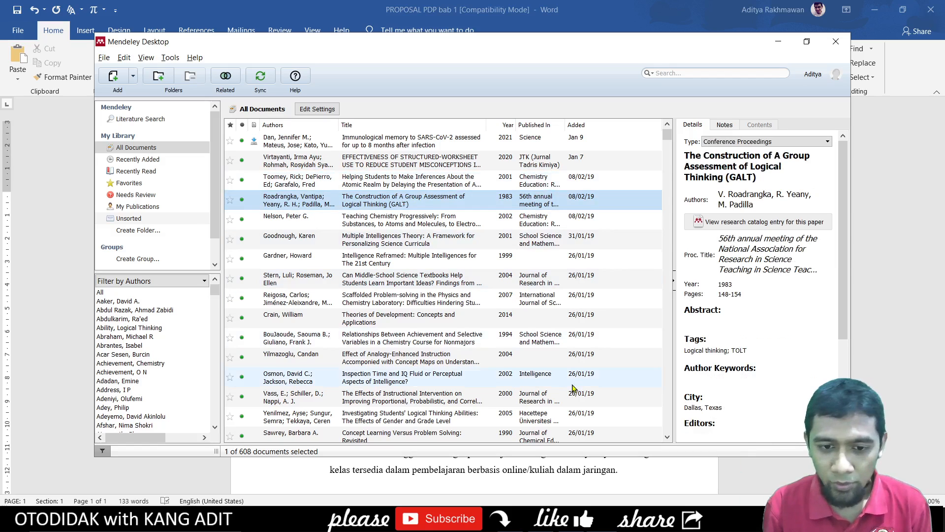
left_click(505, 319)
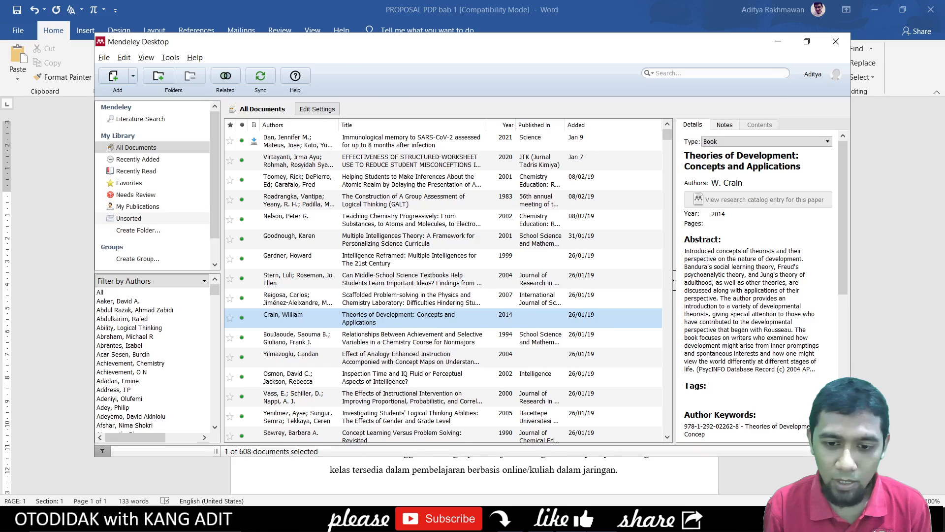
left_click(551, 521)
left_click(586, 299)
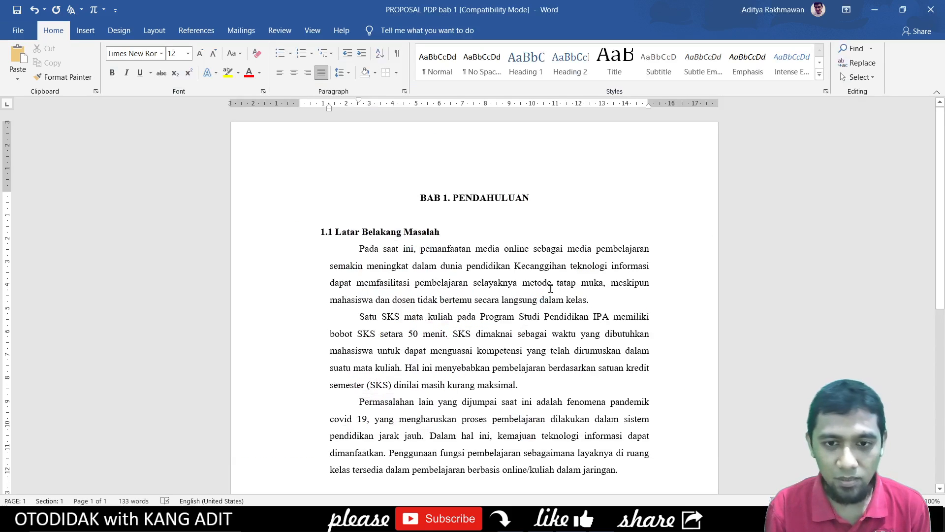
- End the sentence with a period after 'pendidikan' and move the 'Kecanggihan' sentence to a new paragraph
left_click(511, 265)
type(".")
key("Return")
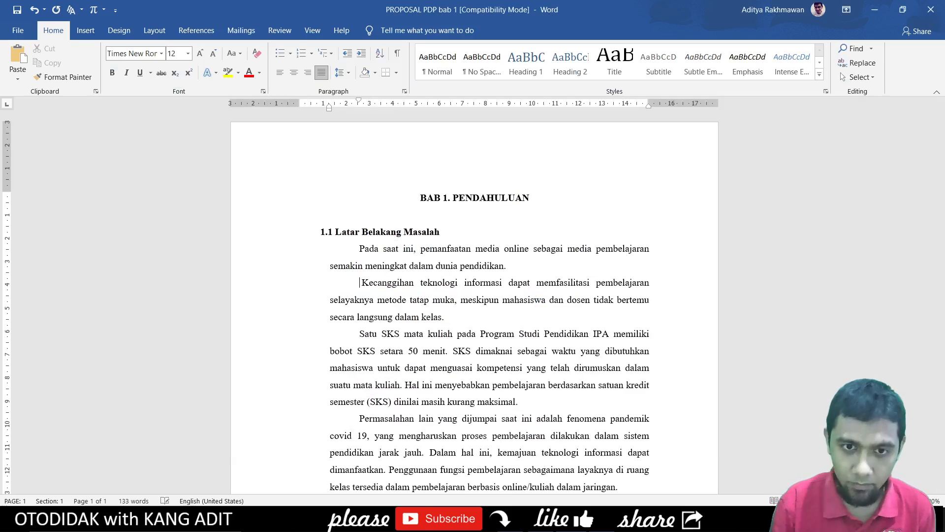
left_click(503, 266)
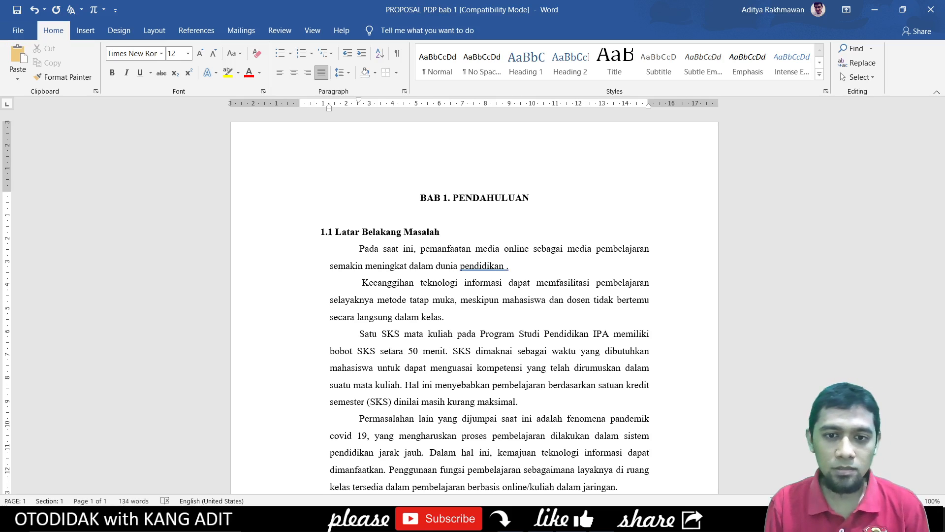
- Start a Mendeley Insert Citation from the References tab and go to the Mendeley library
left_click(197, 30)
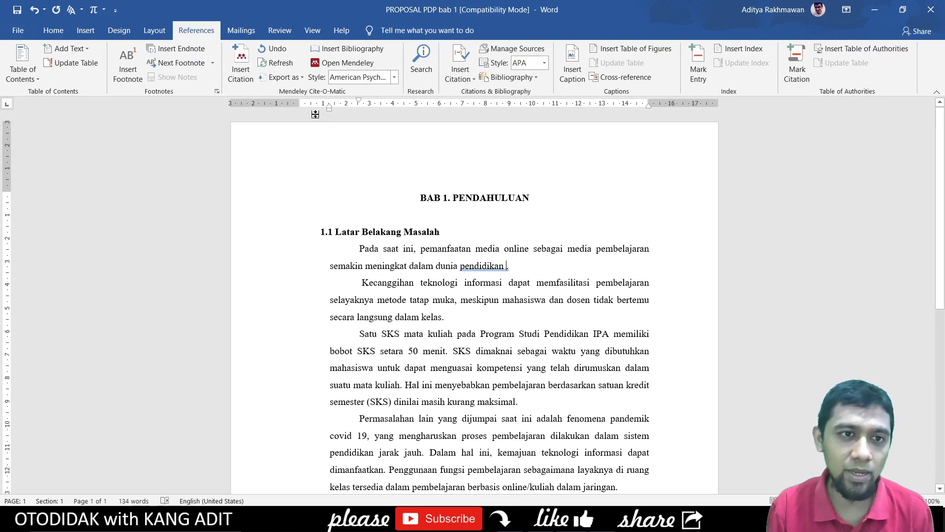
left_click(241, 74)
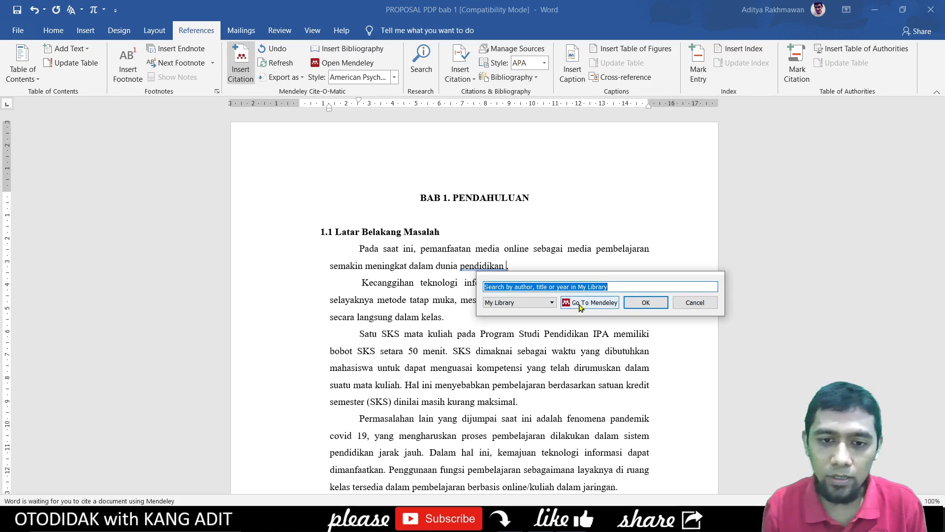
left_click(582, 305)
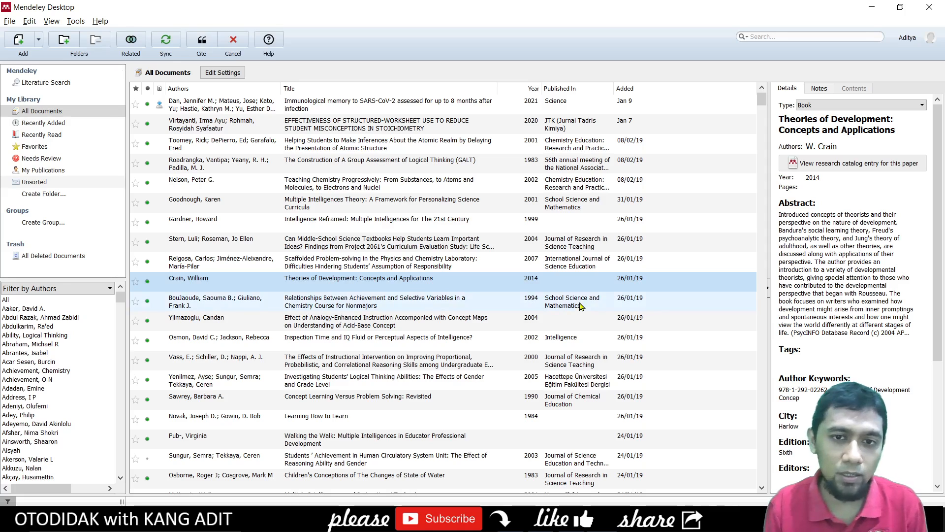
- Search the library for 'david' and check the Treagust tribute article's journal, year and volume
left_click(396, 219)
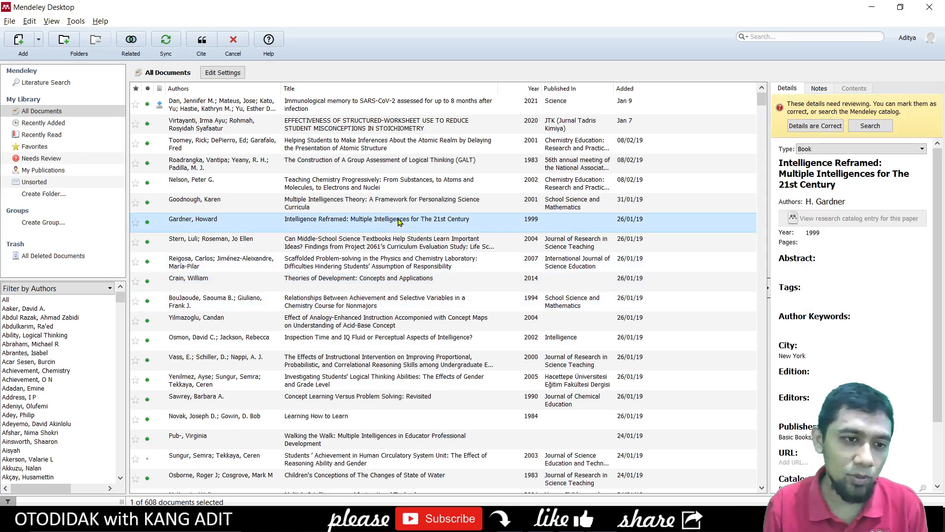
left_click(788, 36)
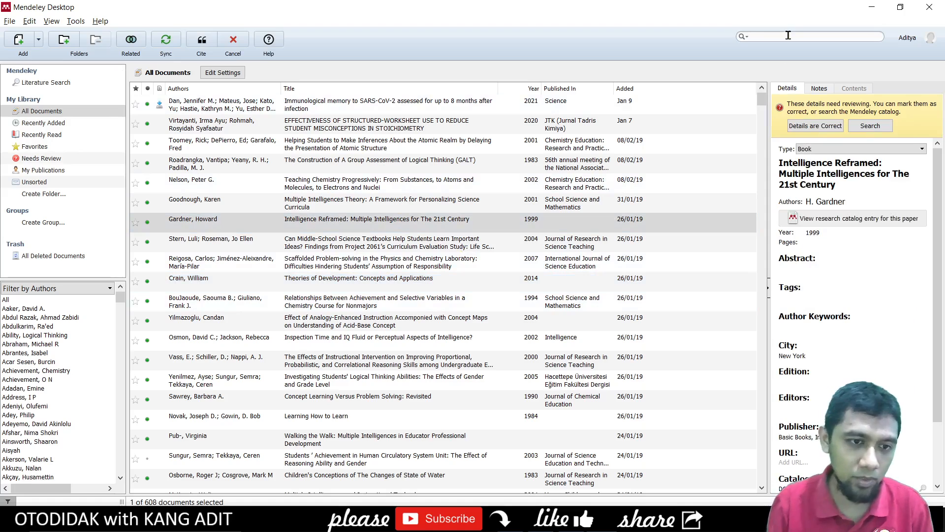
type("david")
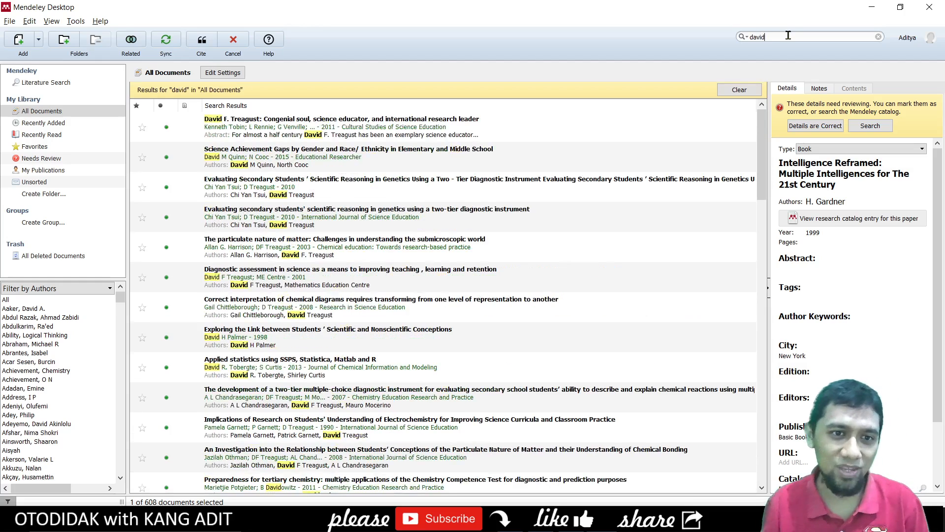
left_click(358, 129)
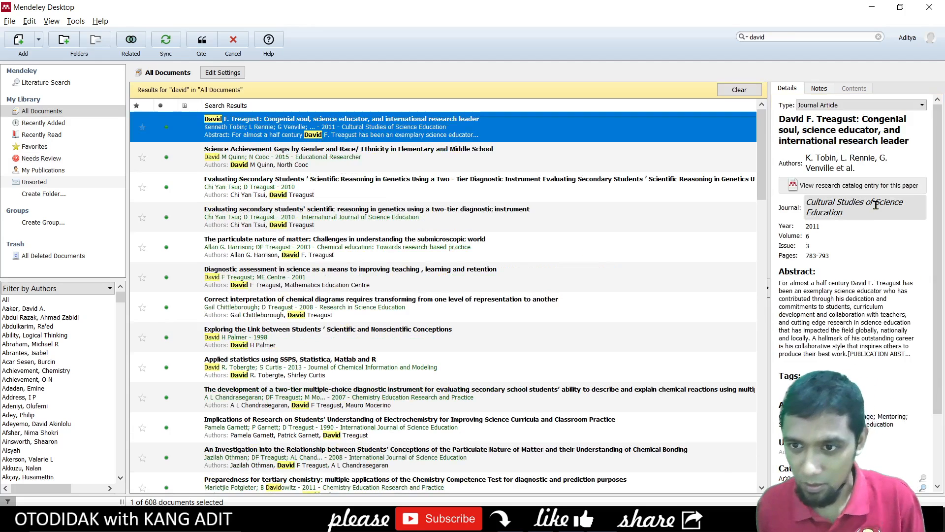
left_click(841, 215)
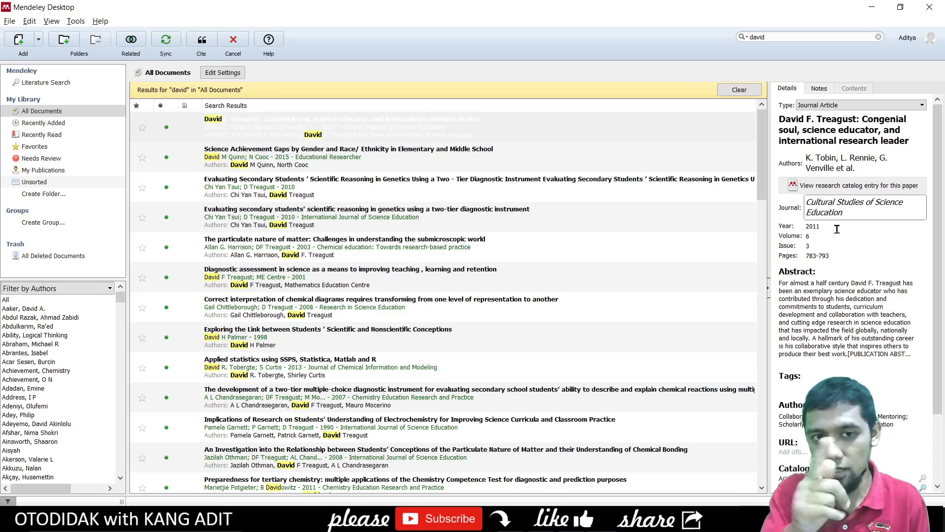
left_click(837, 229)
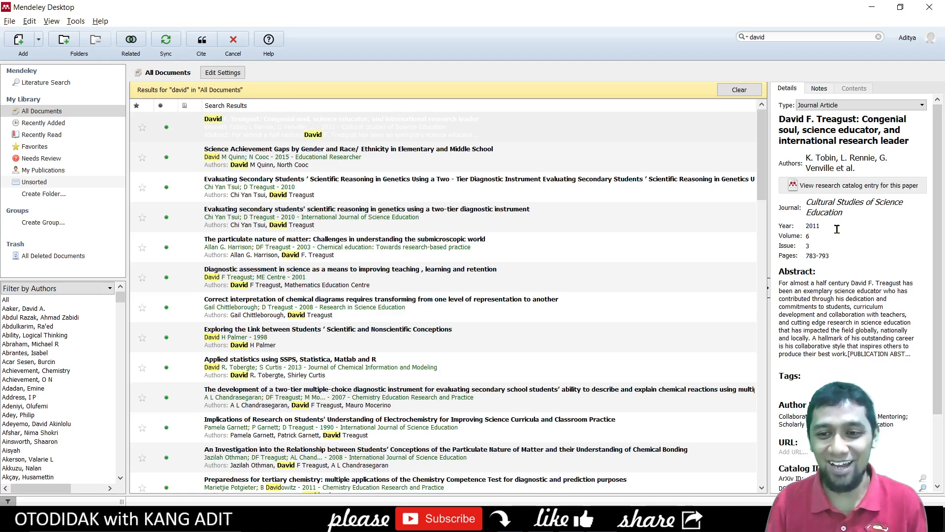
left_click(809, 236)
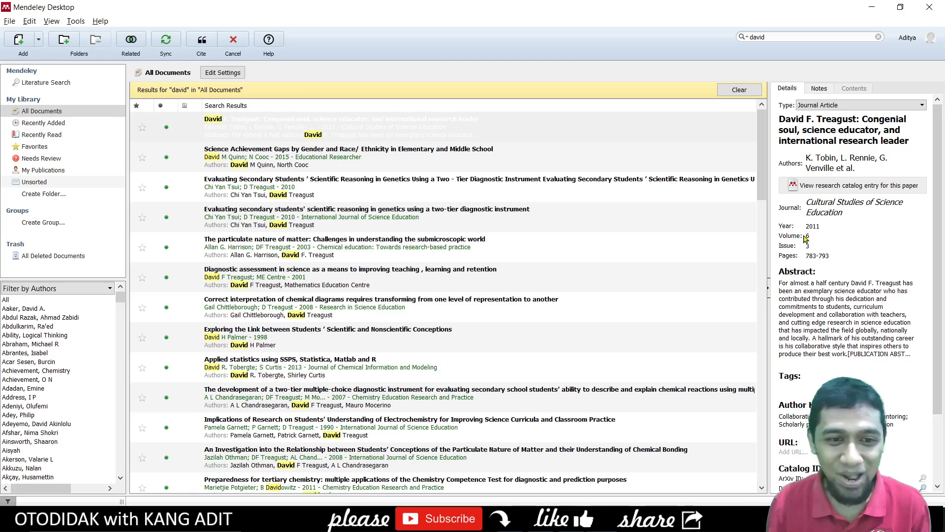
left_click(448, 133)
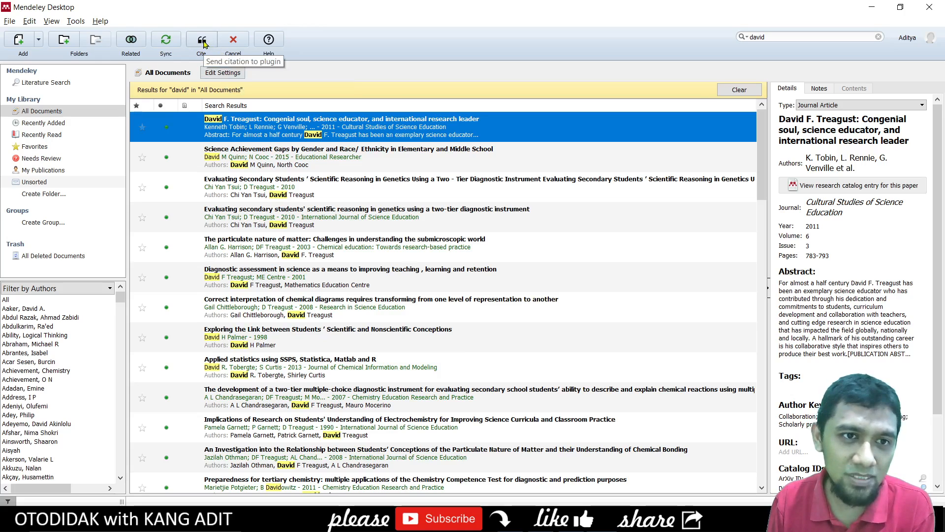
- Cite the Treagust article after 'pendidikan', producing (Tobin et al., 2011)
left_click(205, 45)
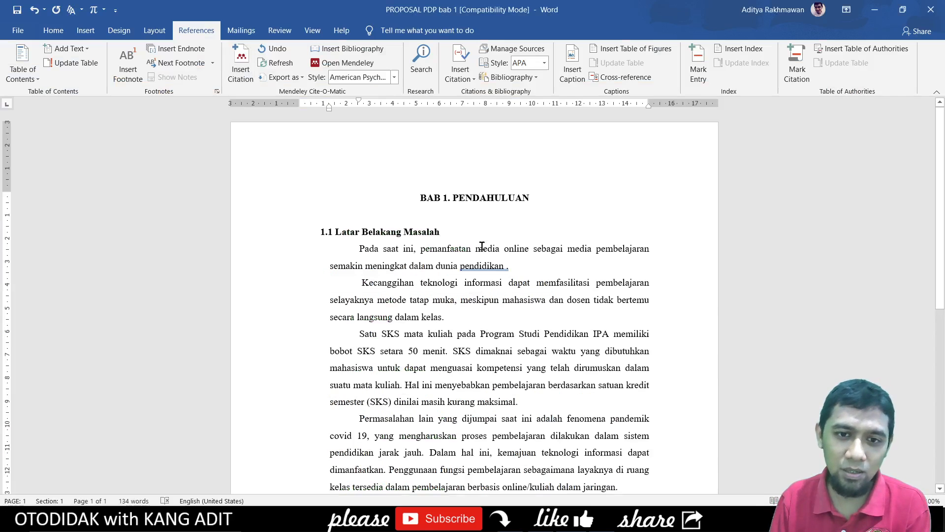
left_click(241, 64)
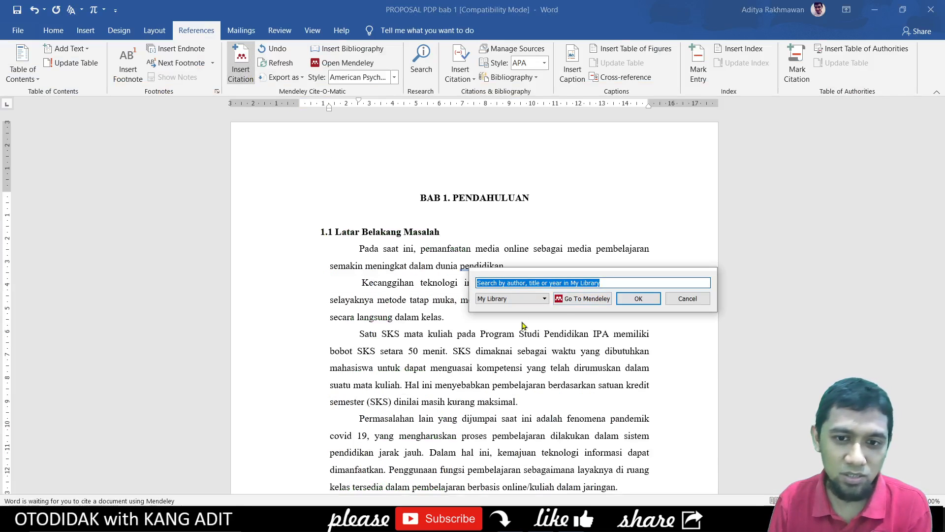
left_click(571, 299)
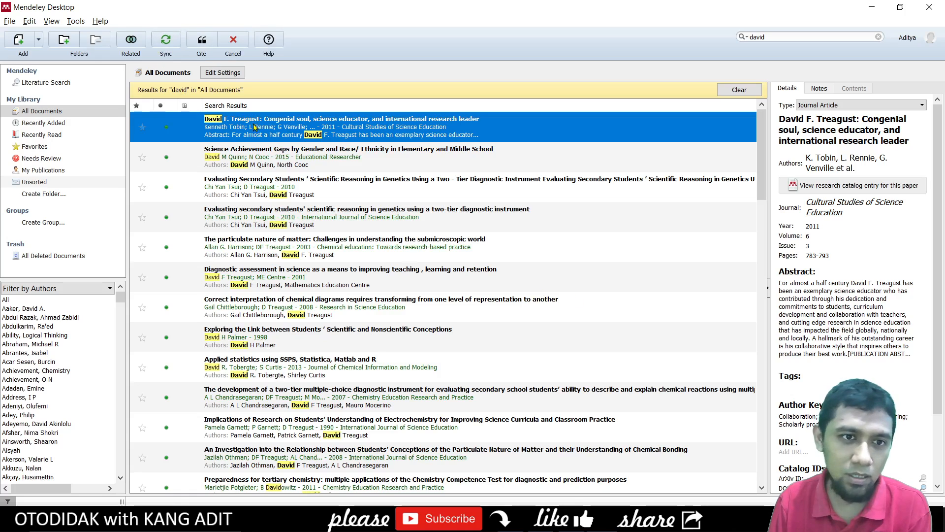
left_click(201, 41)
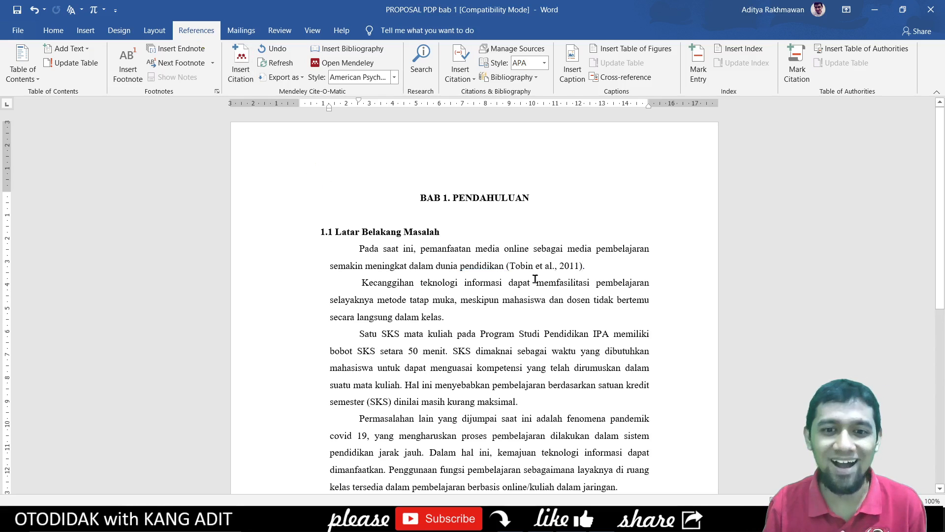
left_click(548, 265)
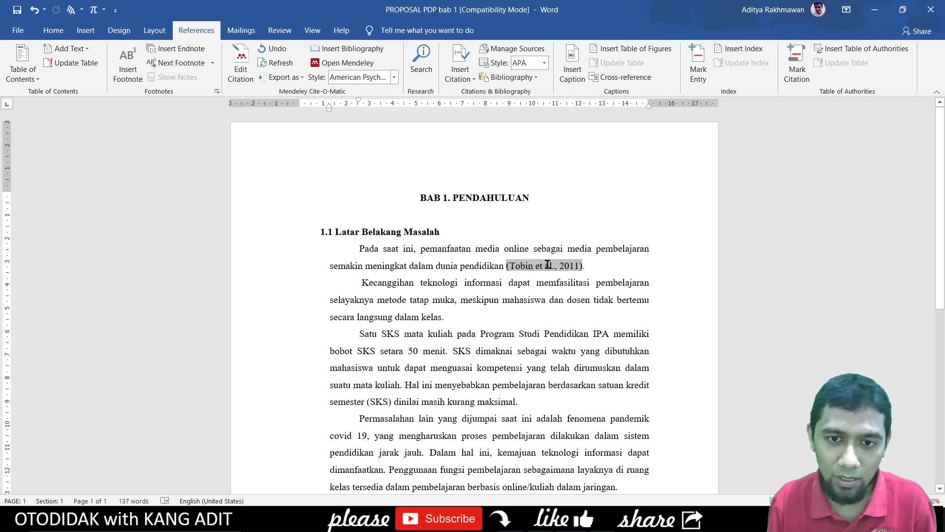
left_click(593, 266)
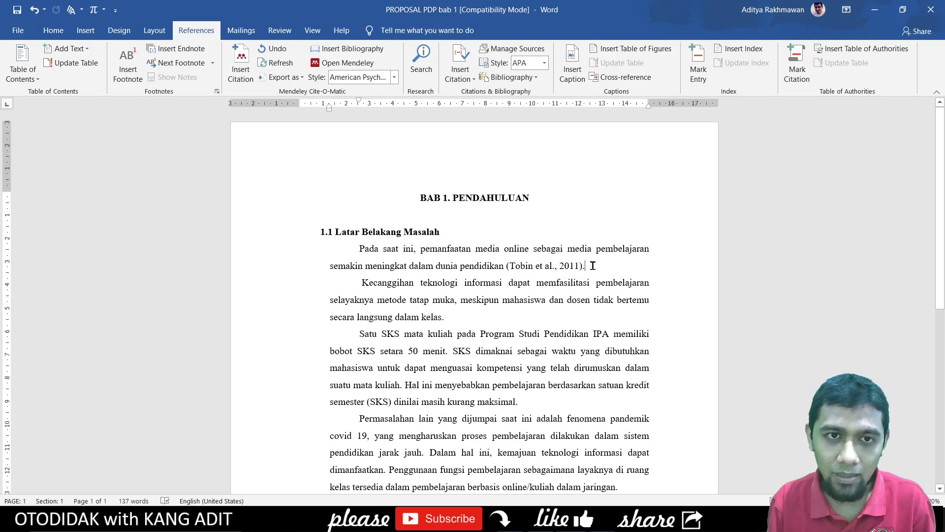
left_click(240, 64)
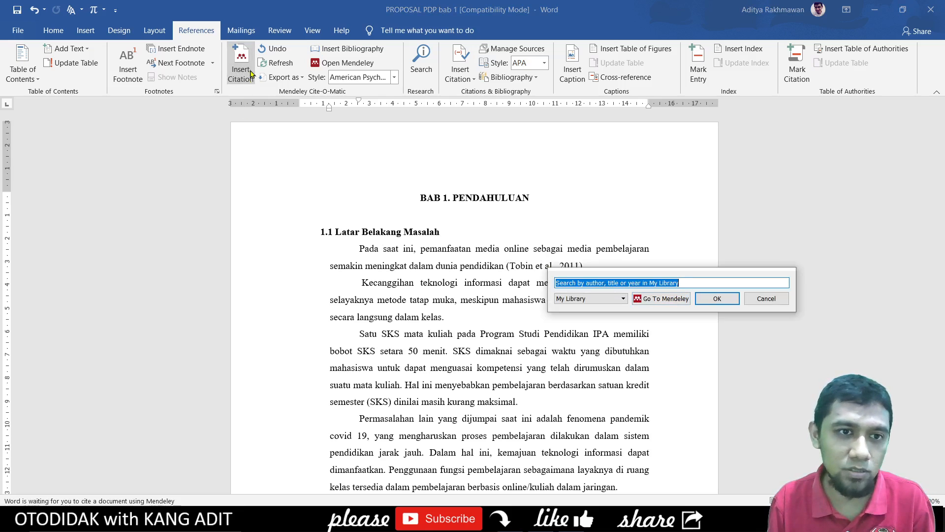
left_click(661, 299)
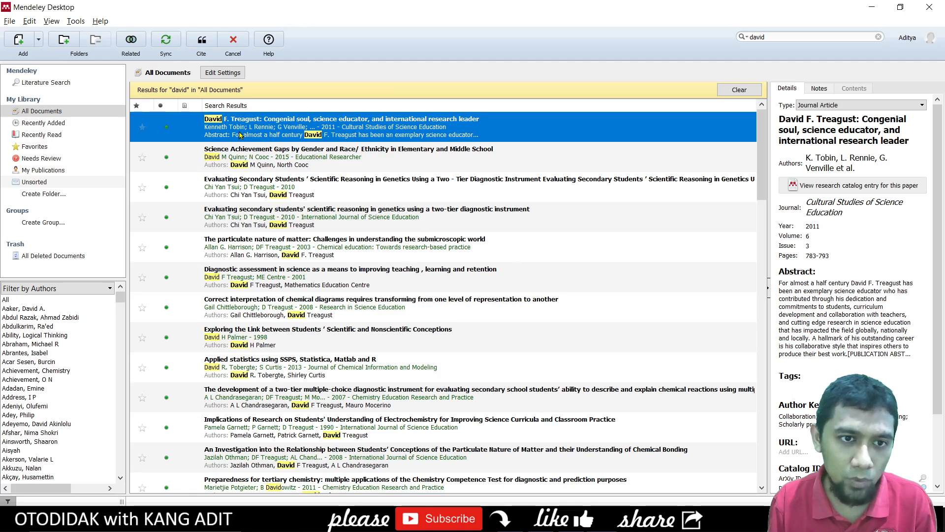
left_click(863, 167)
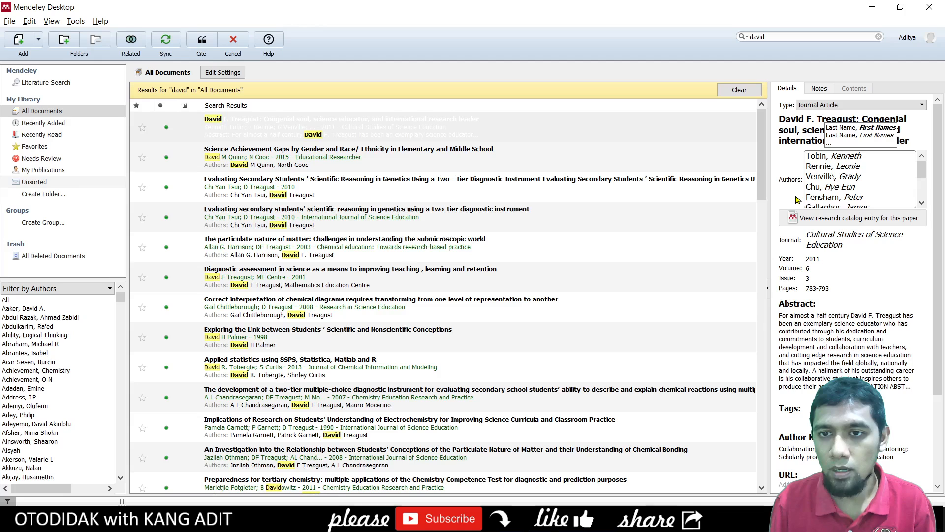
left_click(228, 40)
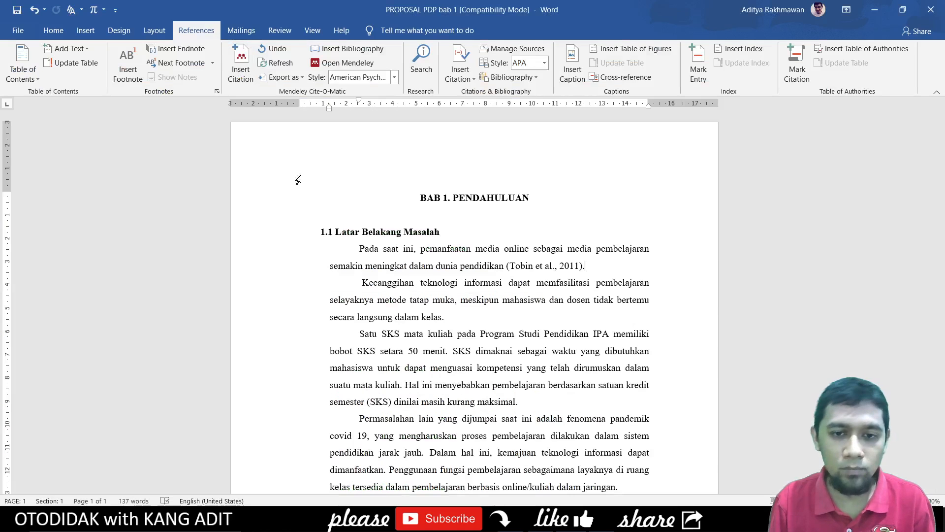
left_click(542, 266)
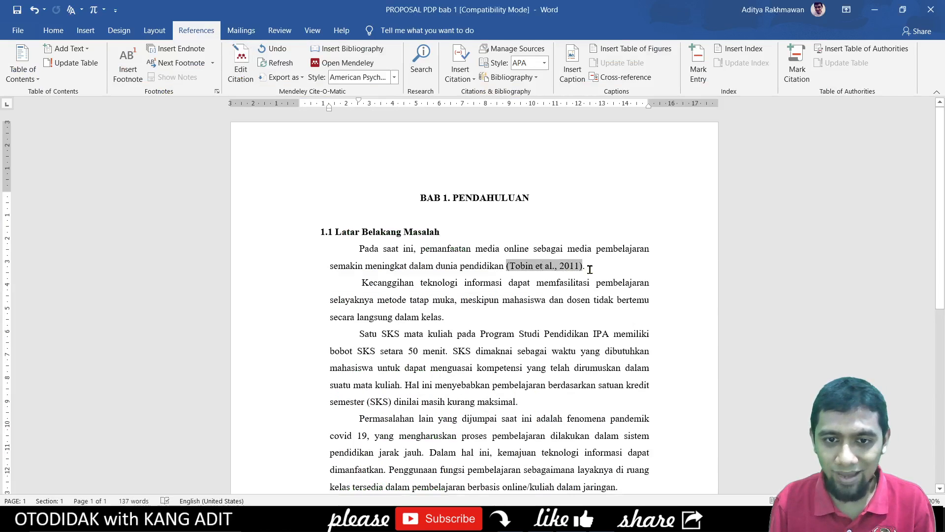
left_click(613, 270)
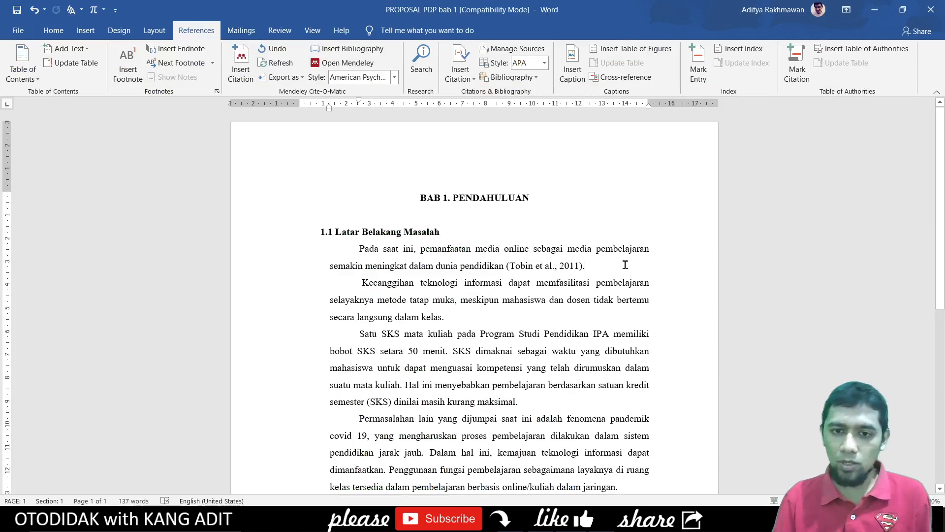
left_click(568, 267)
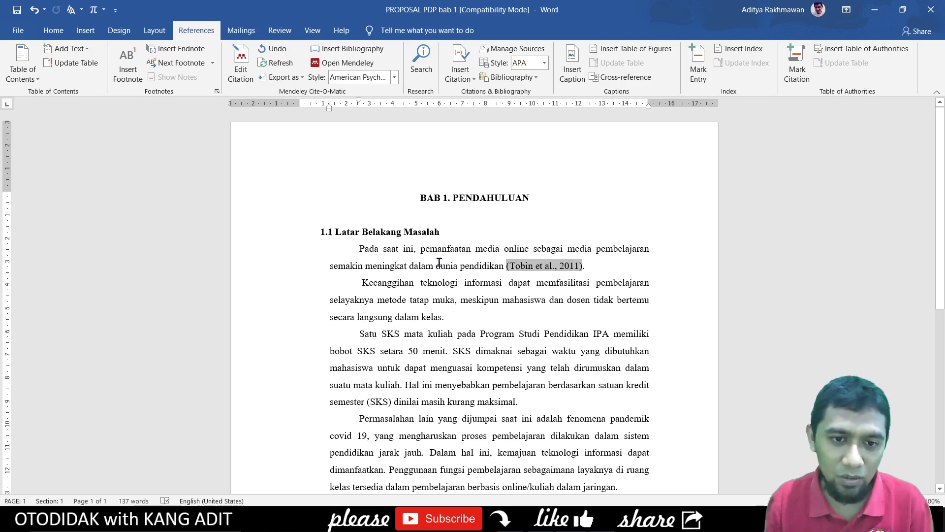
left_click_drag(359, 249, 482, 260)
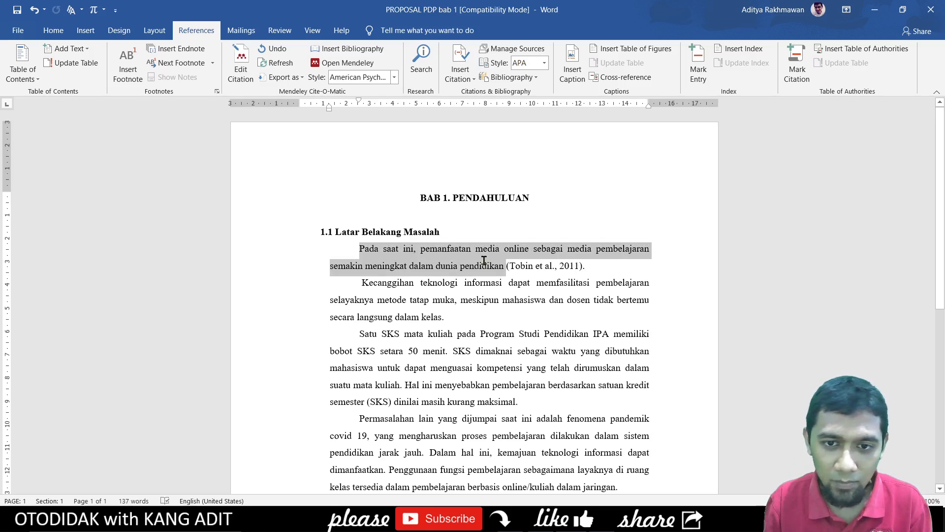
left_click(538, 268)
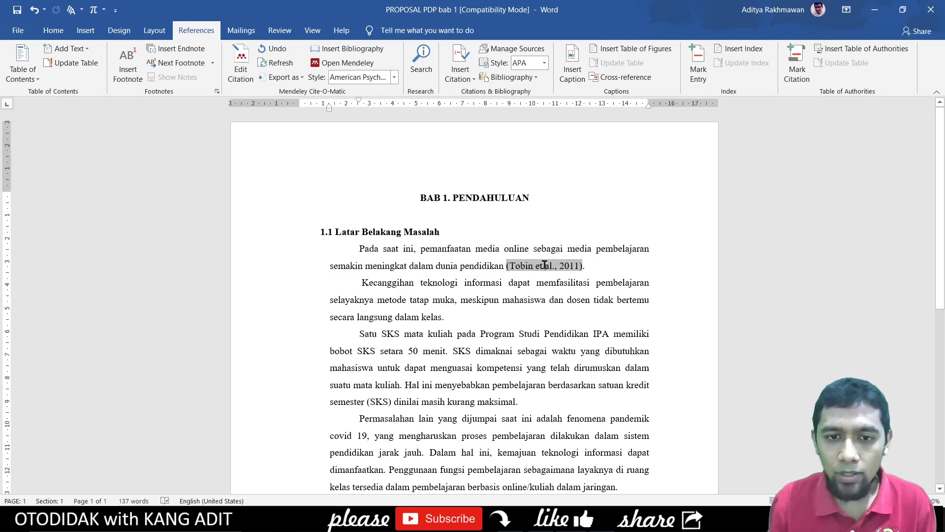
left_click_drag(580, 266, 512, 268)
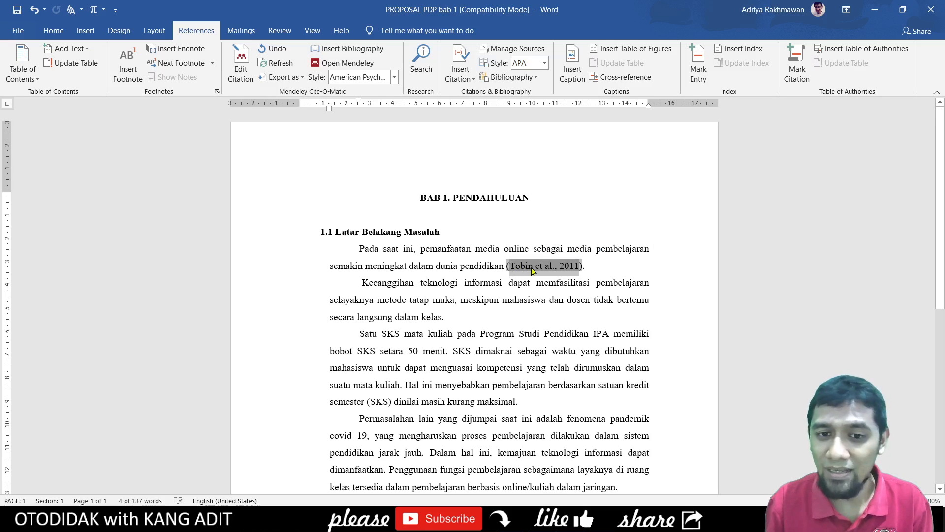
left_click(531, 266)
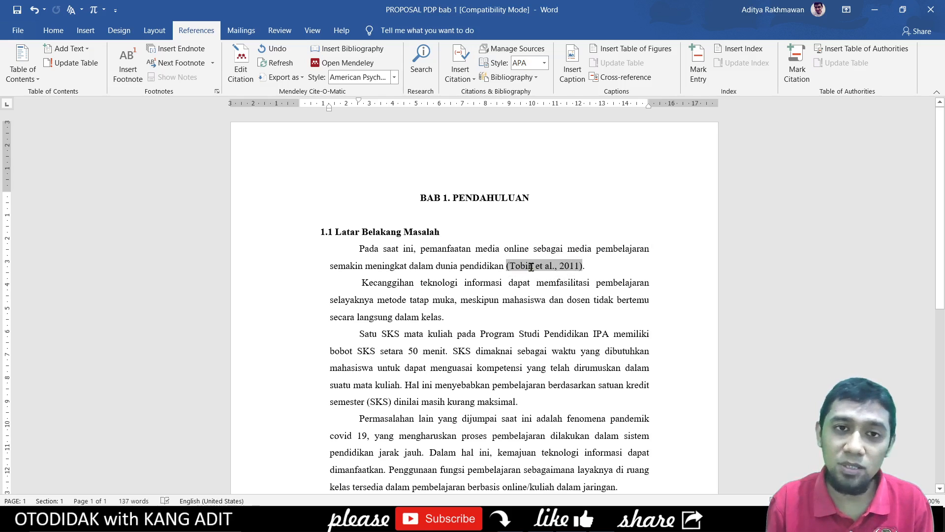
- Open and dismiss the citation editor, then reselect the Tobin citation field in Word
left_click(238, 72)
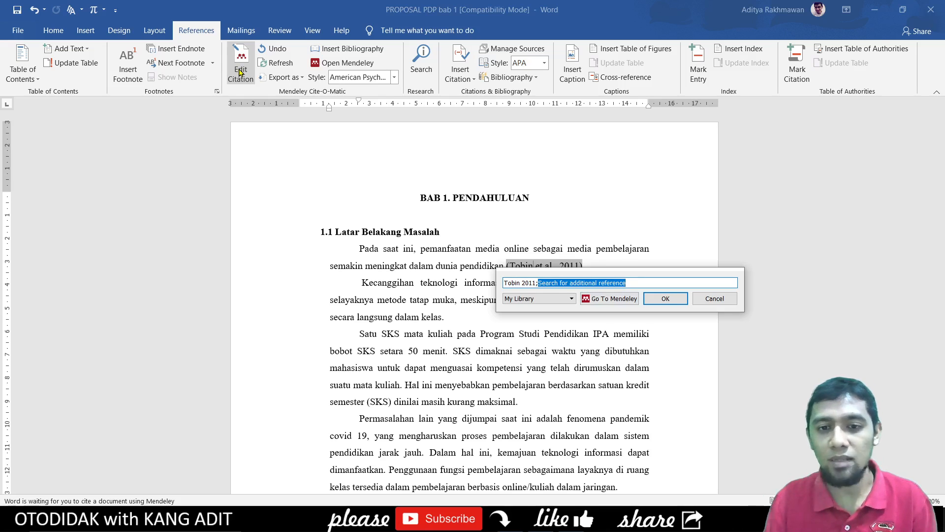
left_click_drag(572, 276, 552, 305)
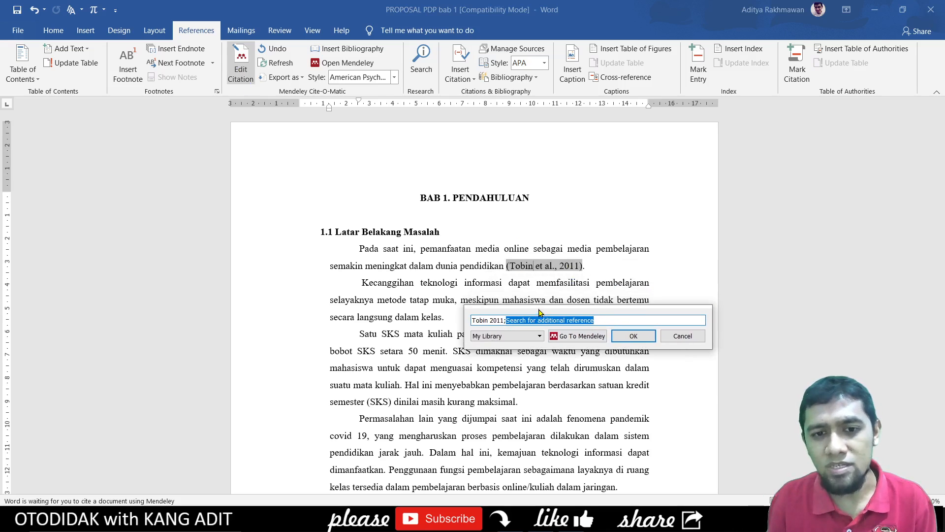
key("Return")
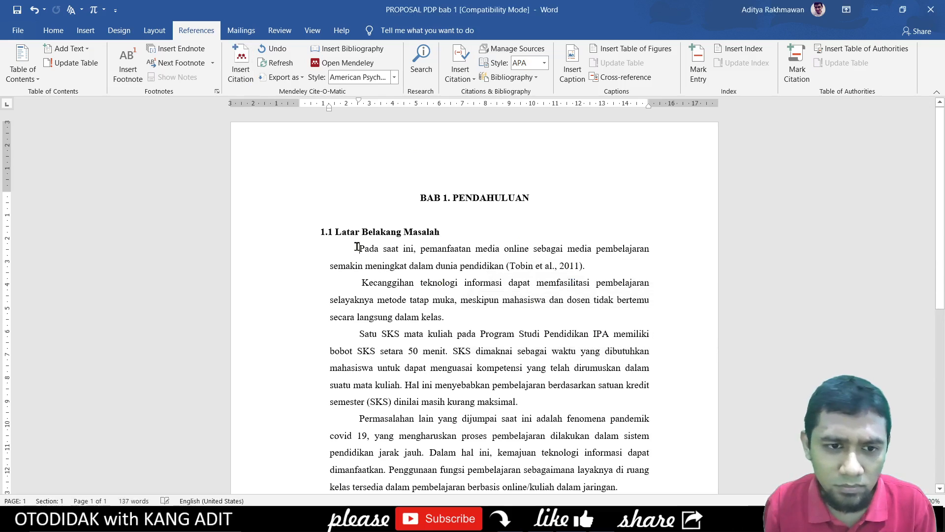
left_click_drag(359, 249, 485, 264)
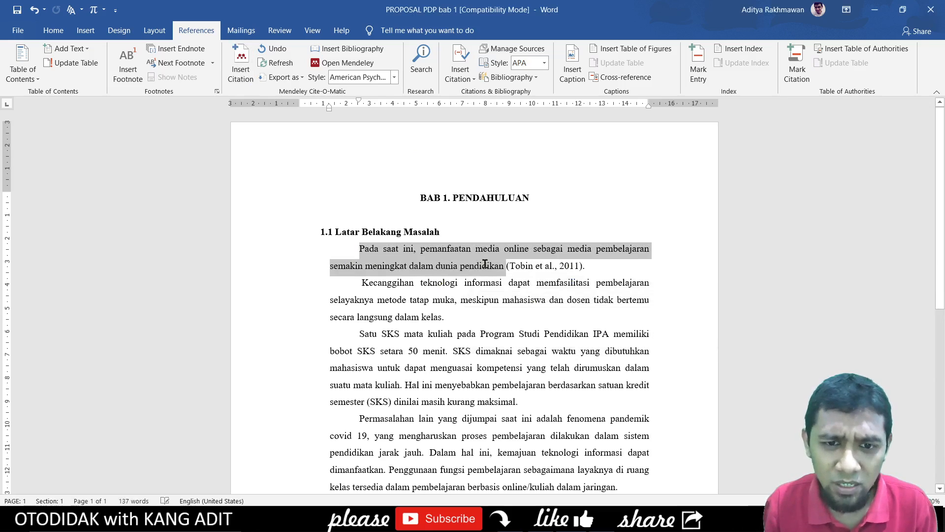
left_click(532, 268)
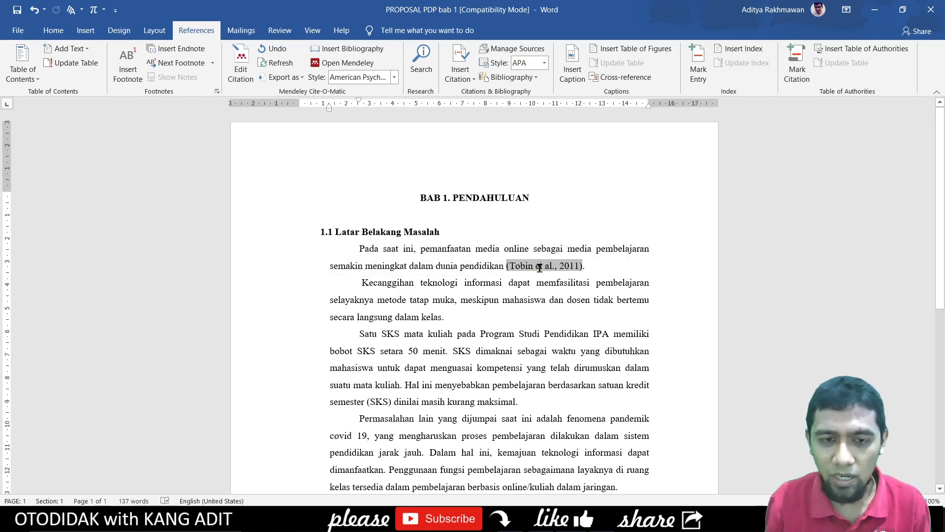
left_click(586, 521)
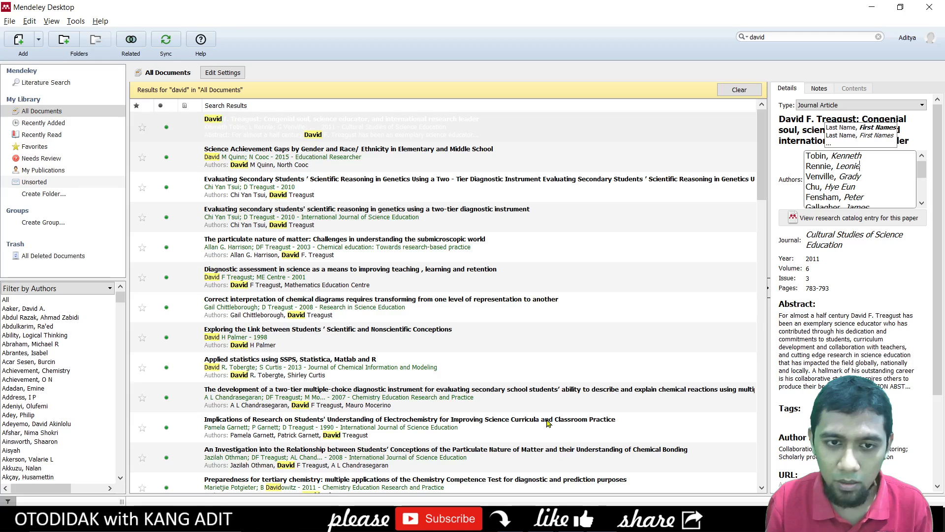
left_click(581, 521)
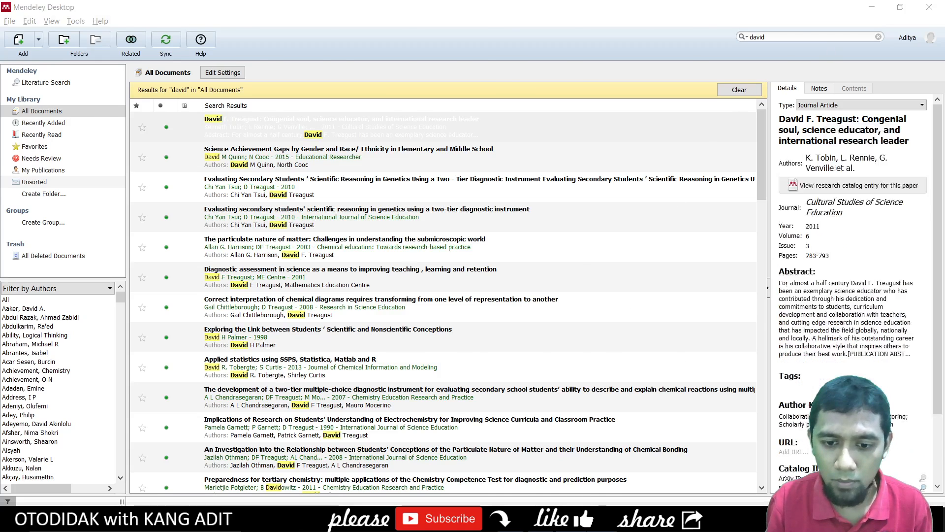
- Give the Tobin 2011 citation page 23, so it reads (Tobin et al., 2011, hal. 23)
left_click(245, 62)
left_click(528, 282)
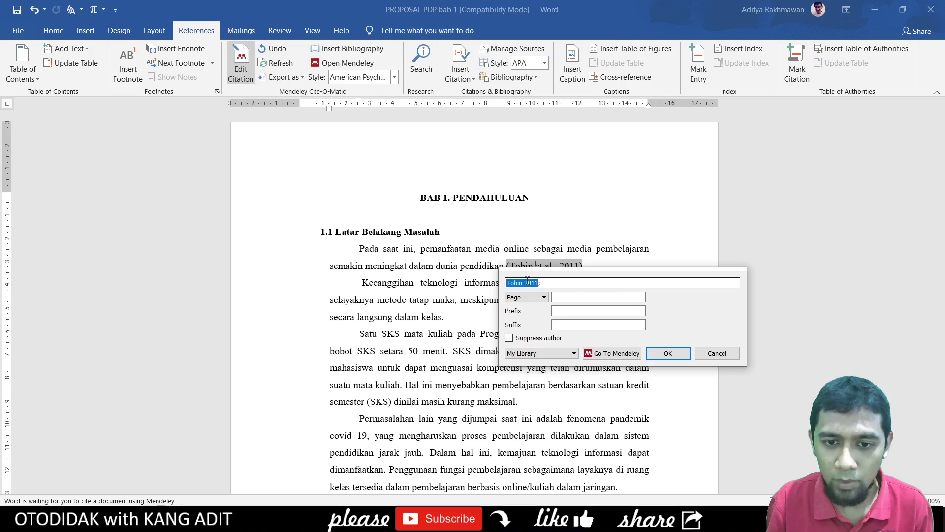
left_click(567, 298)
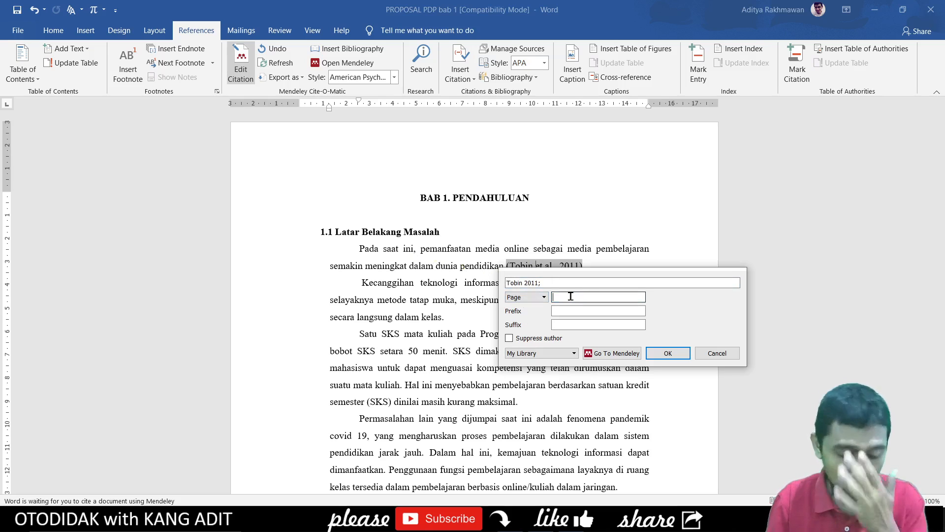
type("23")
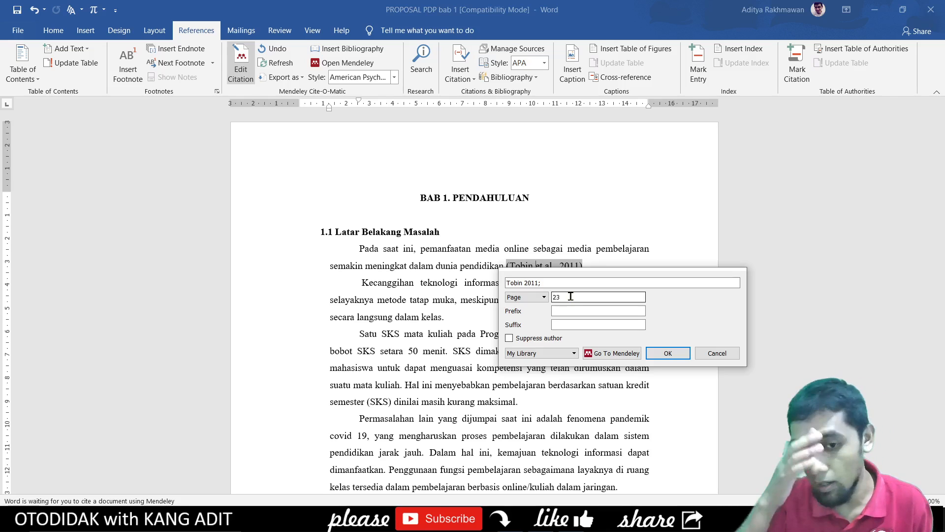
left_click(660, 353)
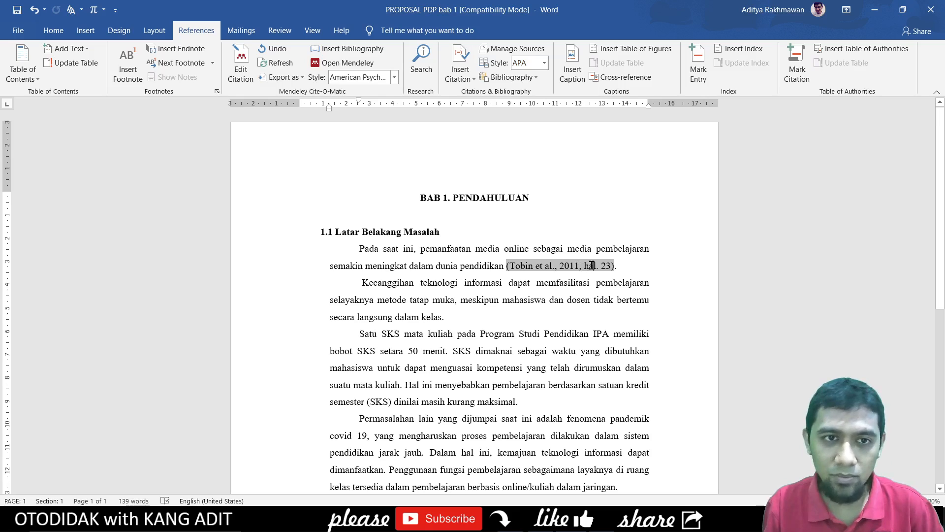
double_click(584, 265)
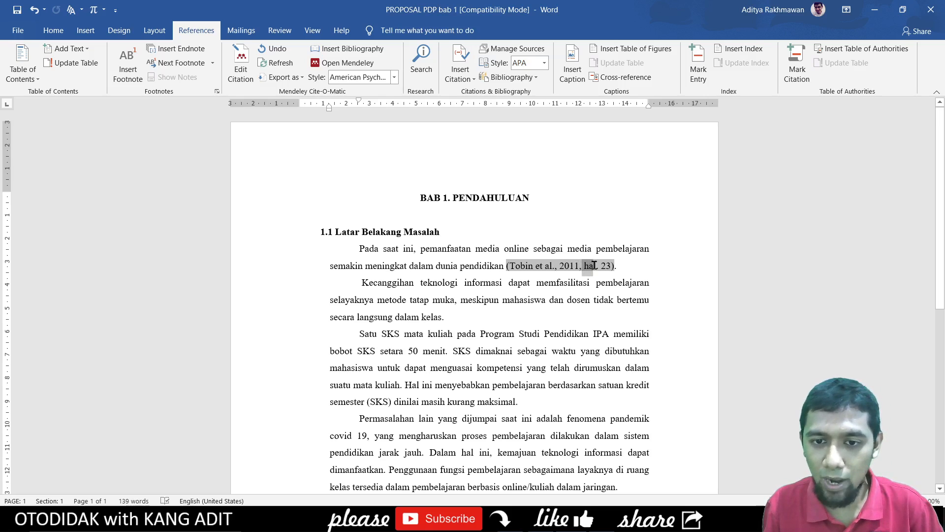
left_click(595, 265)
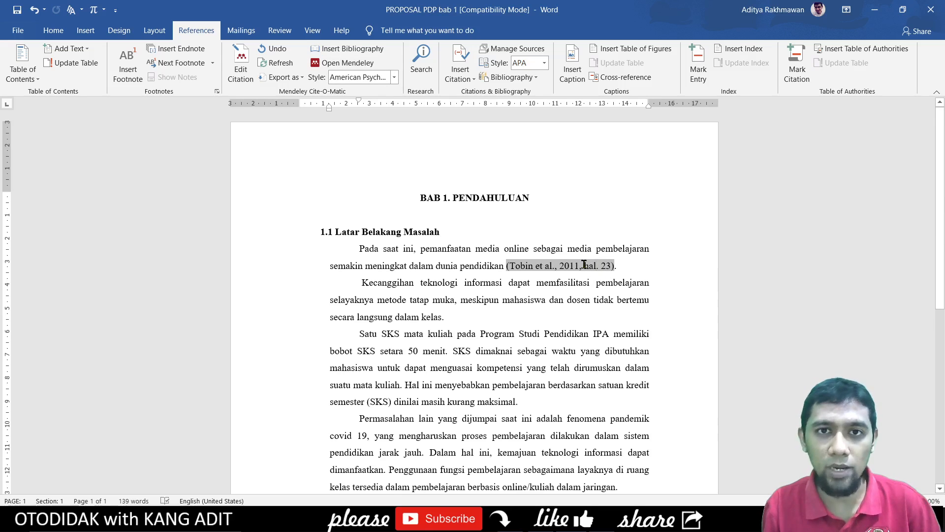
left_click(347, 63)
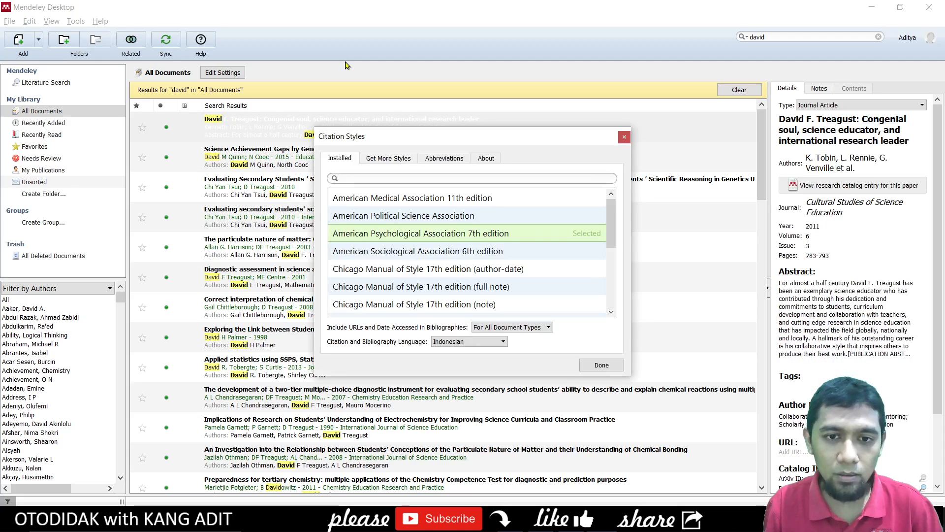
left_click(445, 345)
scroll(466, 411, "up", 4)
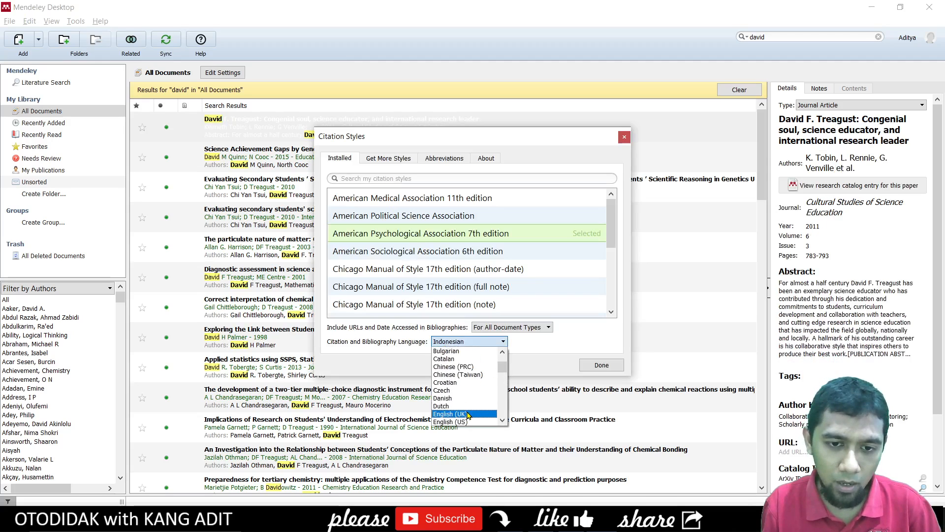
scroll(467, 413, "down", 1)
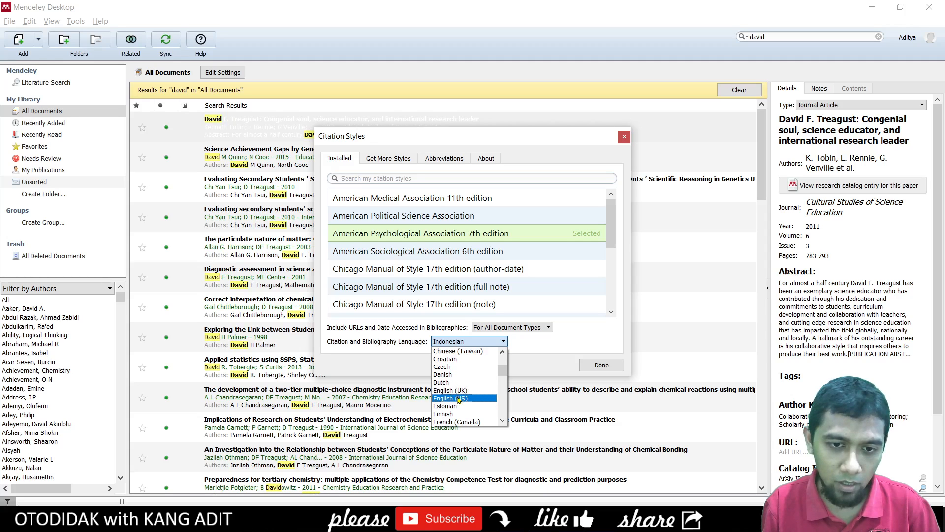
scroll(458, 400, "up", 3)
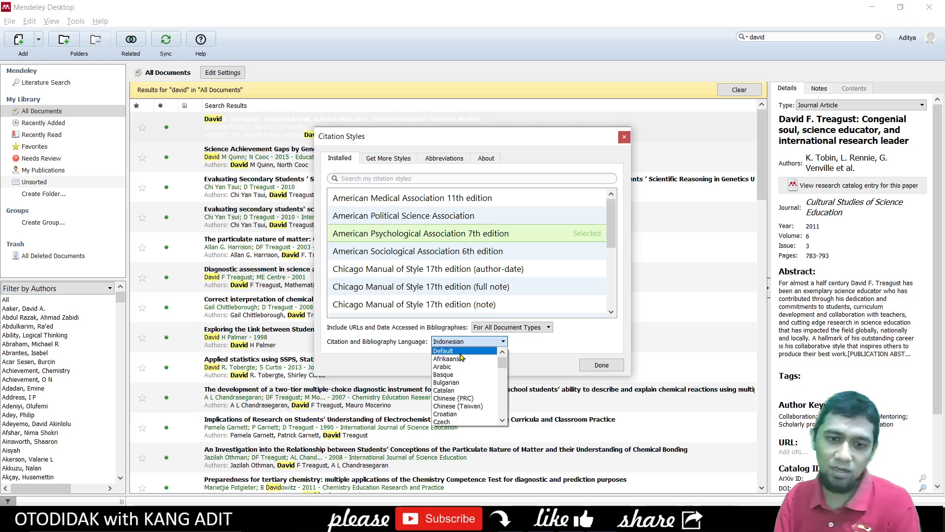
scroll(463, 362, "down", 2)
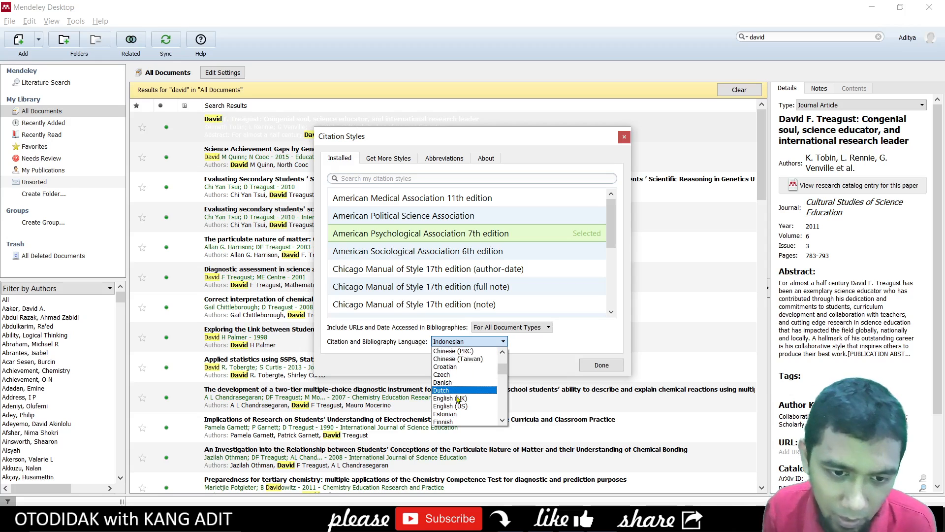
left_click(455, 406)
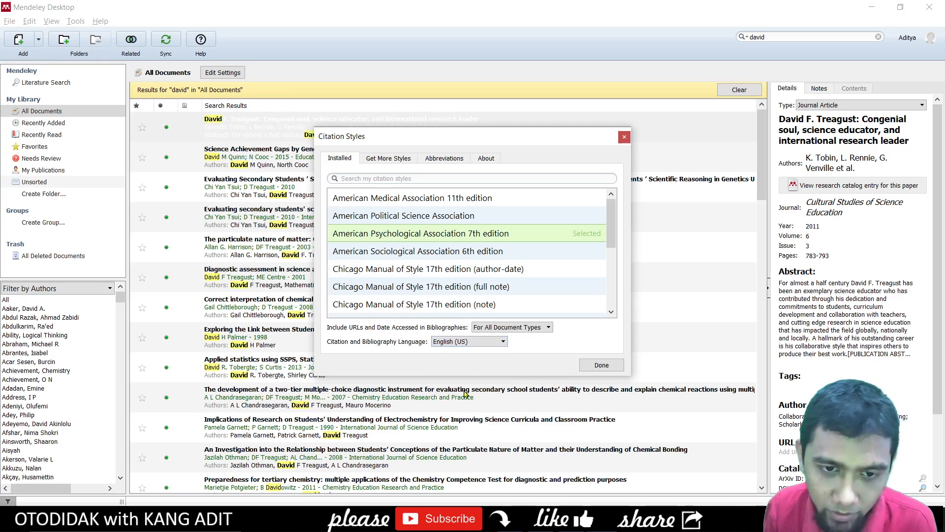
left_click(601, 364)
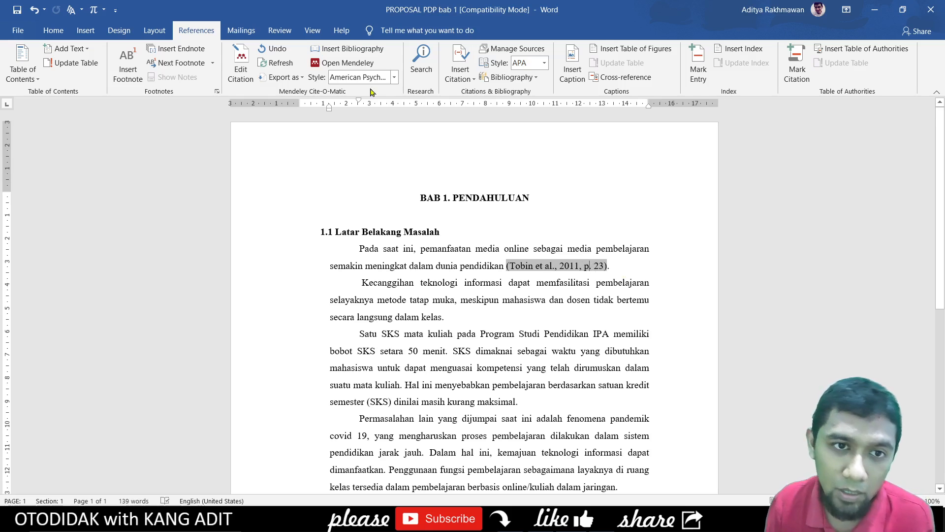
left_click(357, 65)
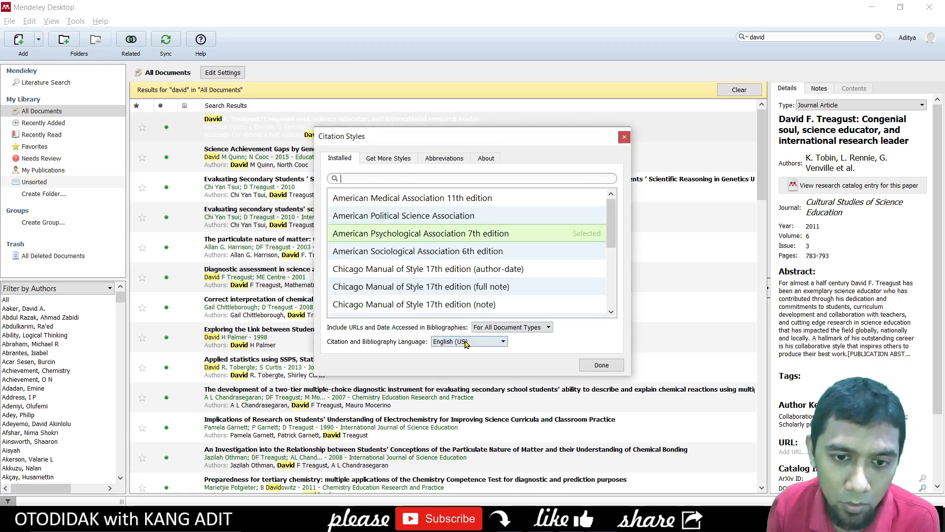
left_click(466, 341)
scroll(465, 375, "down", 3)
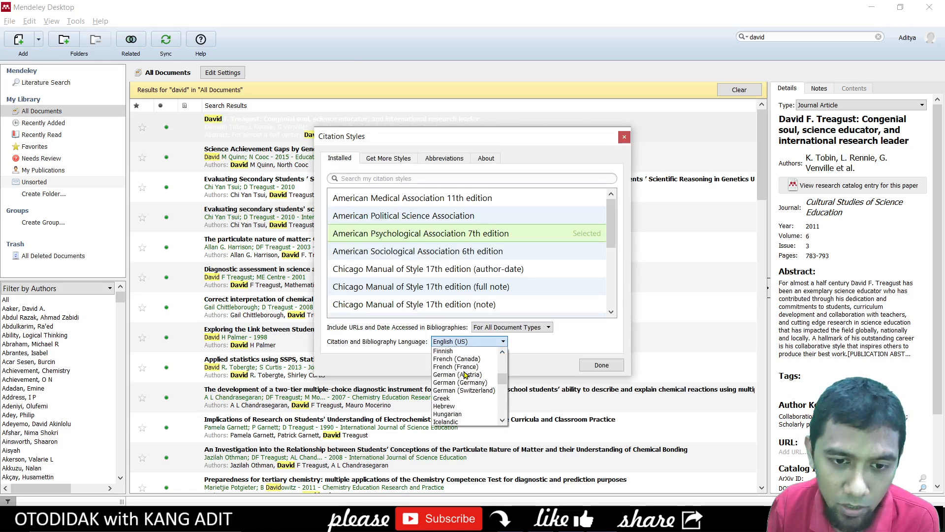
scroll(462, 389, "down", 1)
left_click(460, 413)
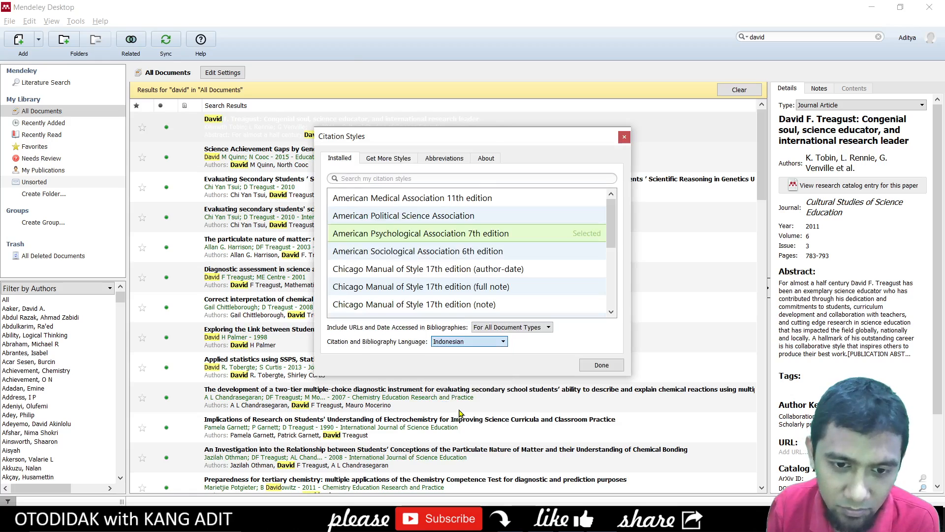
left_click(596, 370)
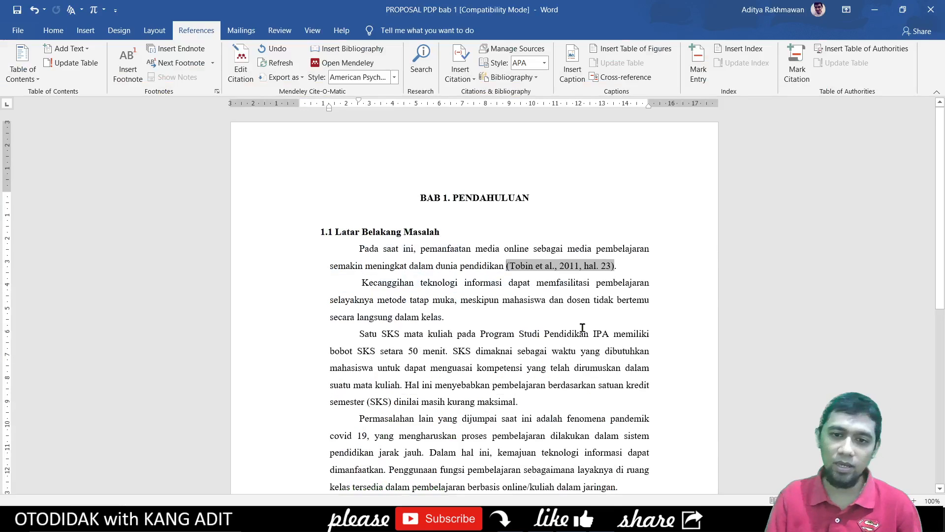
- Undo the last change and add a space before the period after 'kelas'
left_click(444, 317)
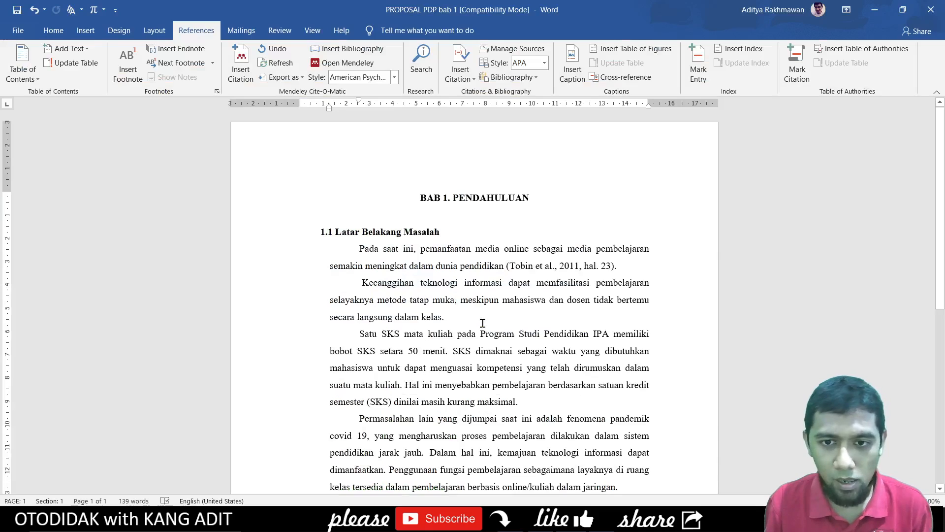
key("ctrl+z")
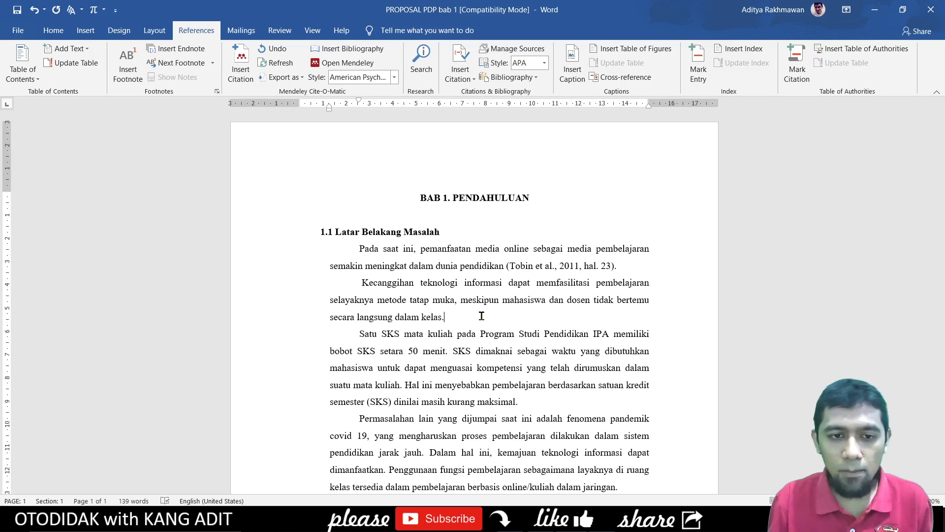
left_click_drag(363, 284, 442, 319)
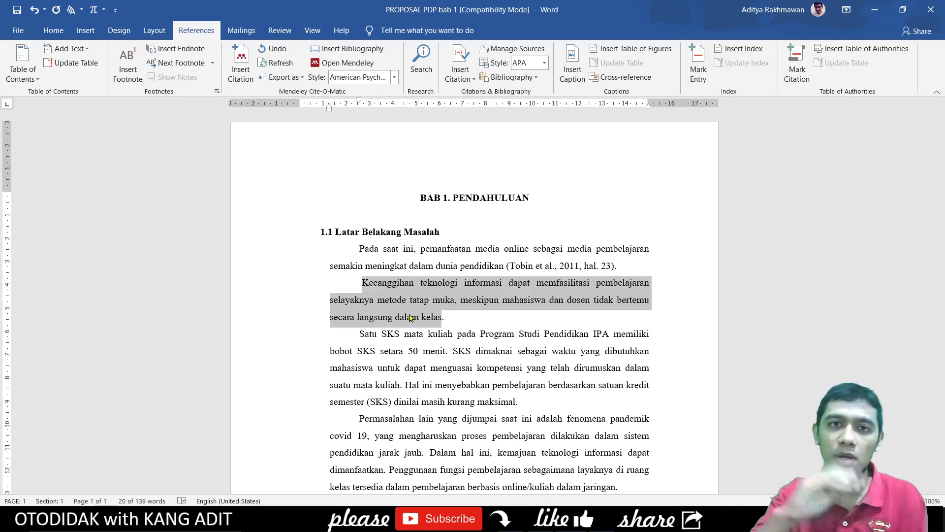
left_click(450, 317)
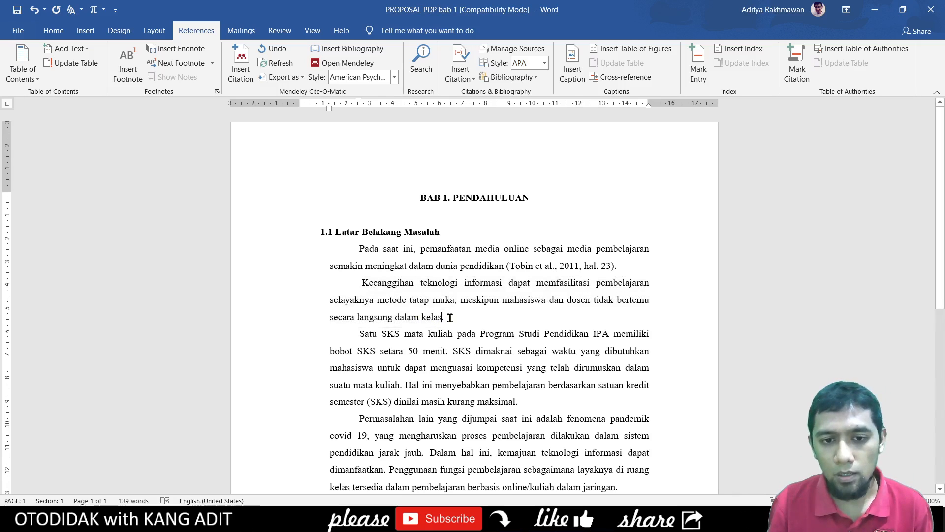
key("Left")
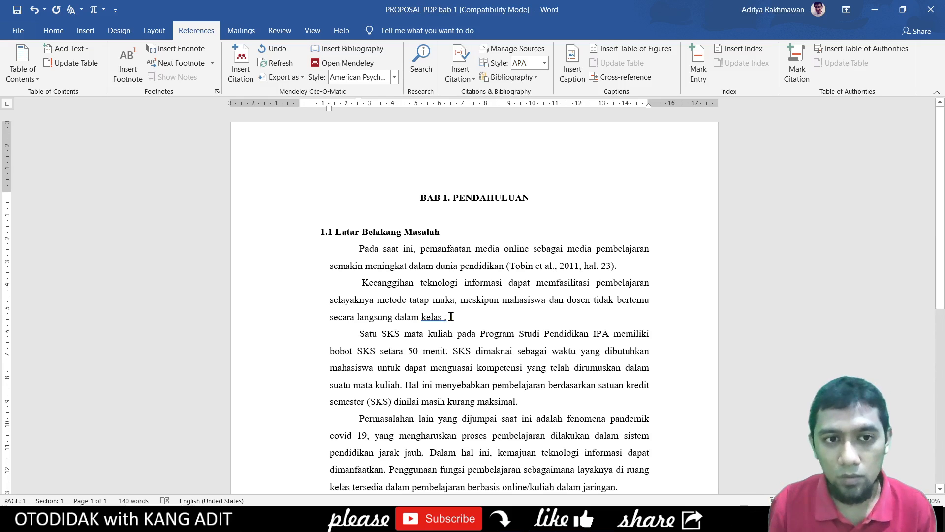
- Start a new citation and browse the 'david' results: Diagnostic assessment, particulate nature of matter, Applied statistics
left_click(235, 70)
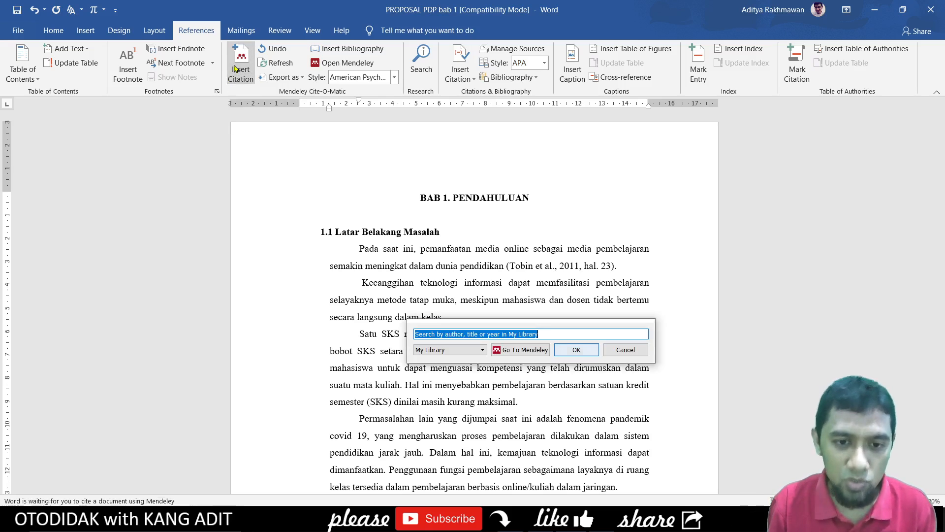
left_click(545, 355)
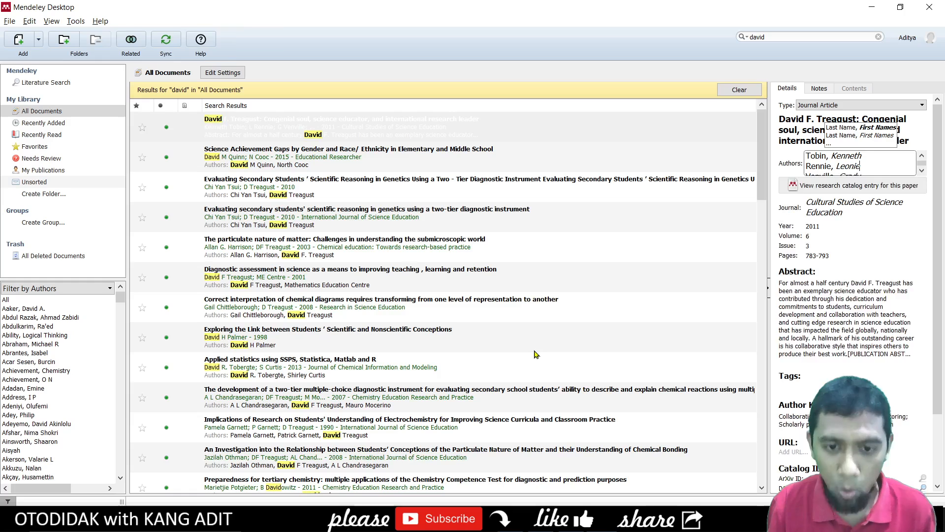
left_click(262, 269)
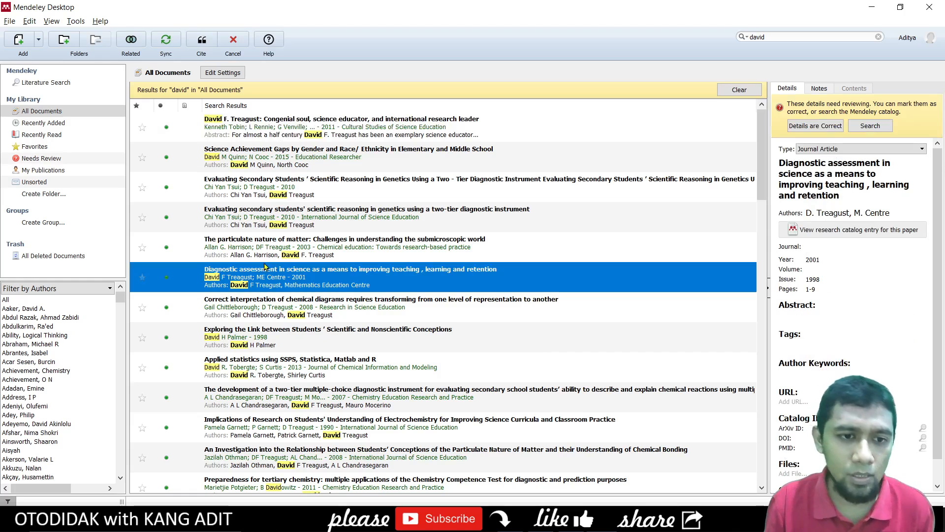
left_click(261, 259)
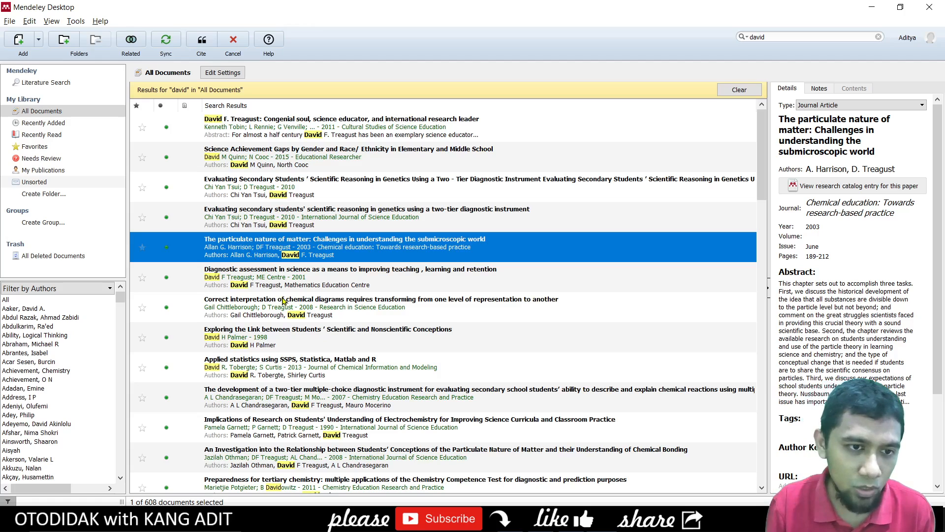
scroll(283, 301, "down", 3)
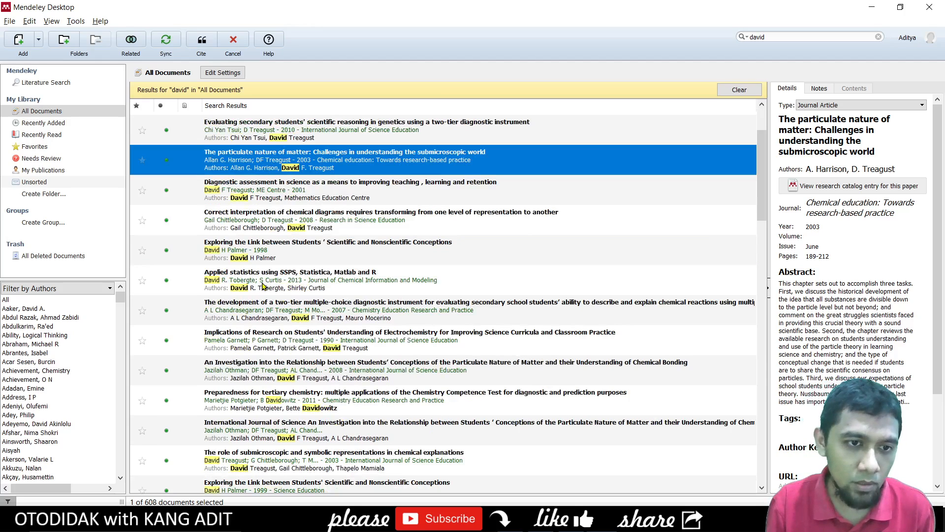
left_click(262, 286)
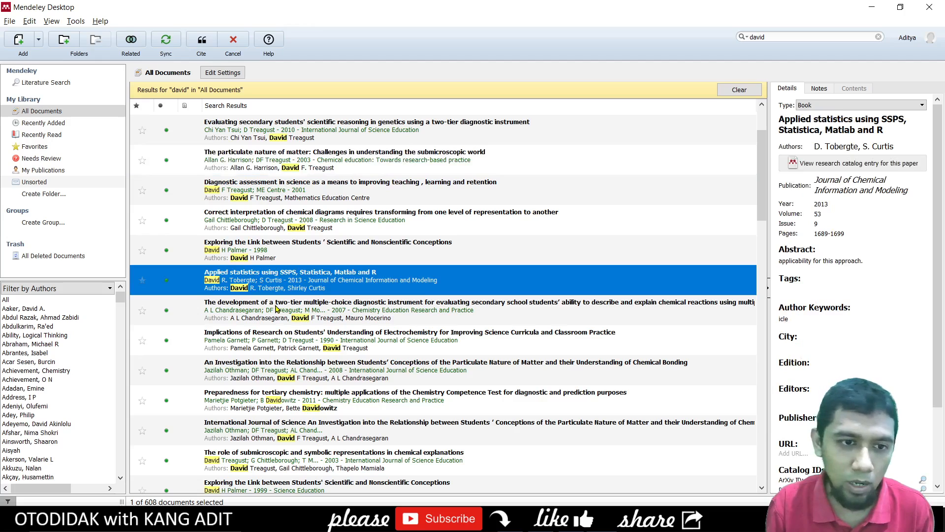
scroll(276, 308, "up", 3)
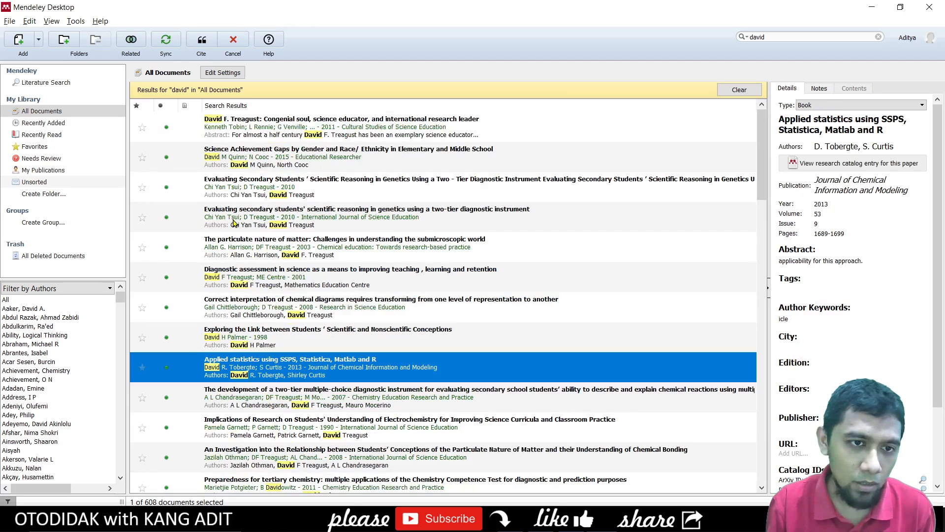
- Cite the particulate nature, two-tier diagnostic, Exploring the Link and 2007 Treagust articles together
left_click(240, 251)
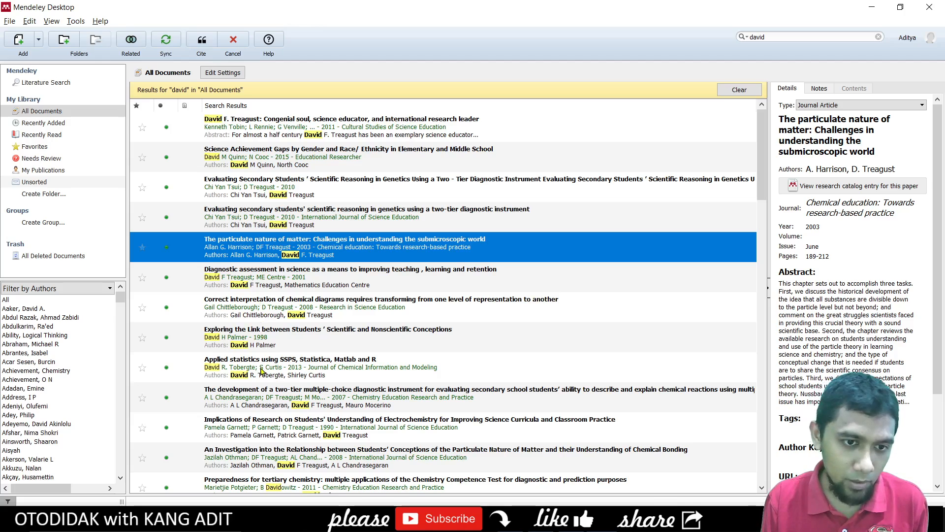
left_click(249, 401, "ctrl")
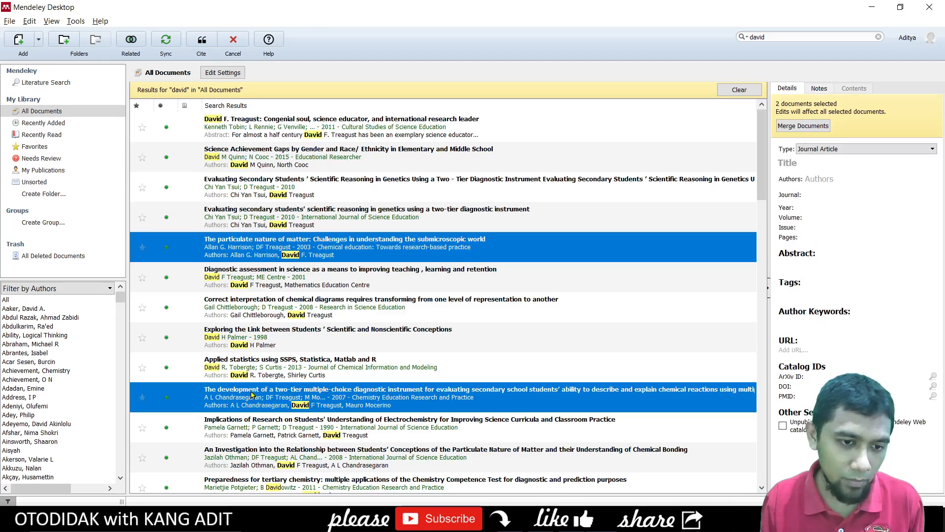
scroll(251, 395, "down", 3)
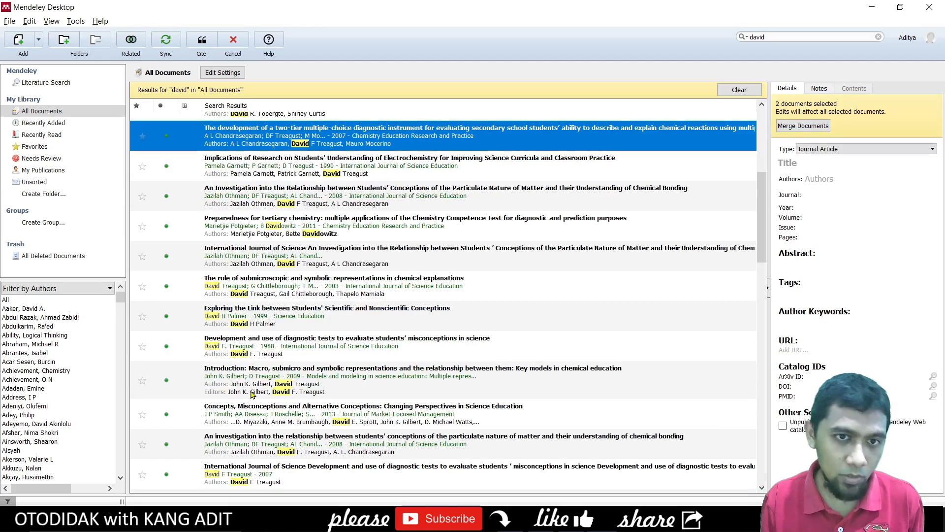
left_click(278, 321, "ctrl")
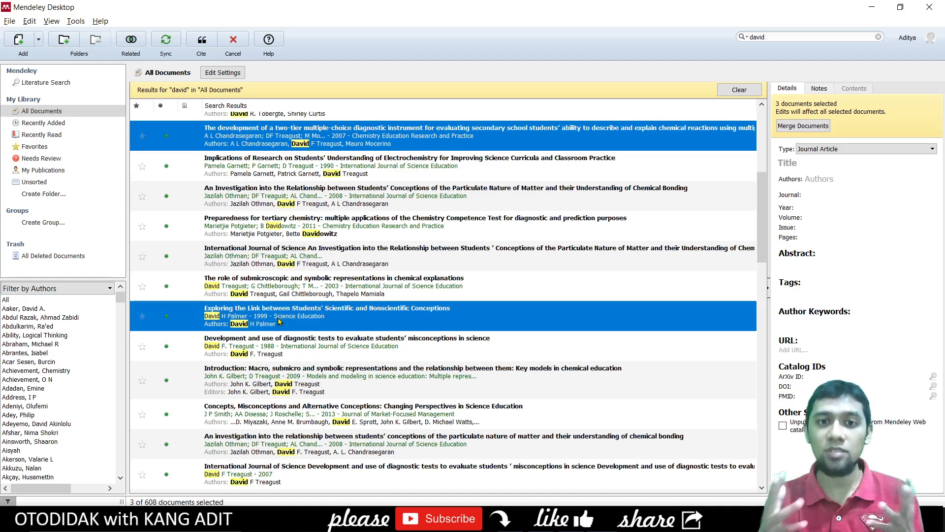
scroll(278, 321, "down", 3)
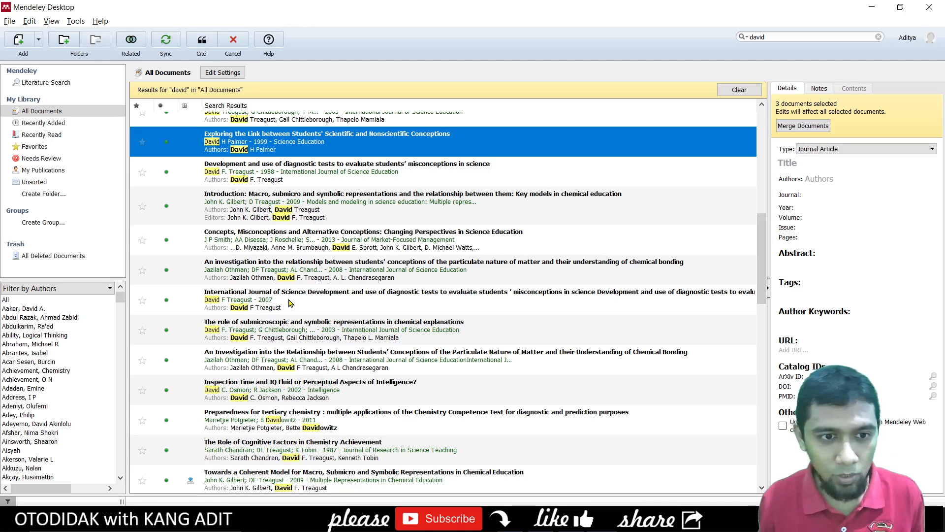
left_click(290, 303, "ctrl")
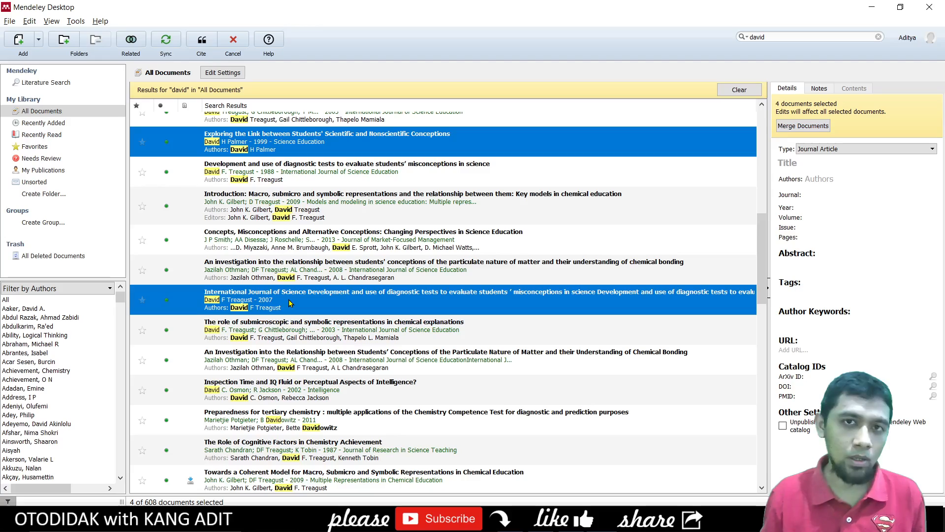
scroll(290, 302, "up", 4)
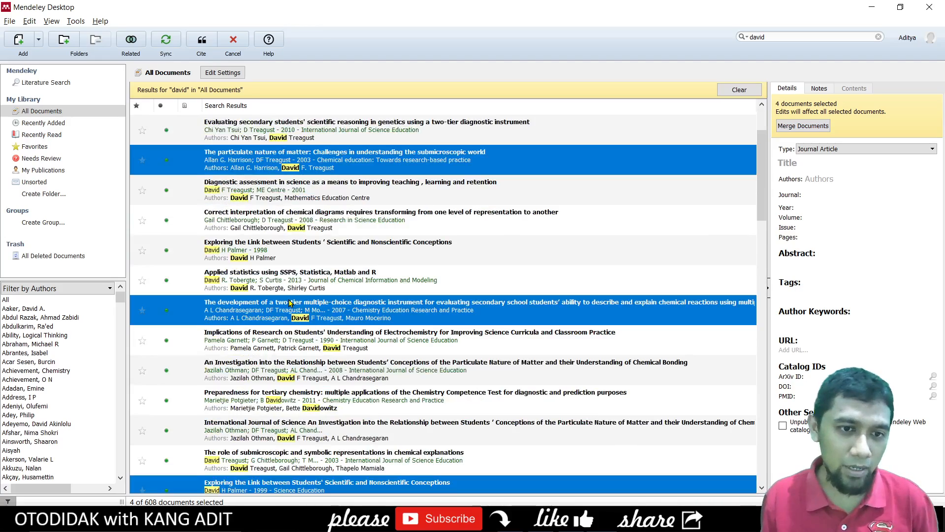
scroll(289, 303, "down", 3)
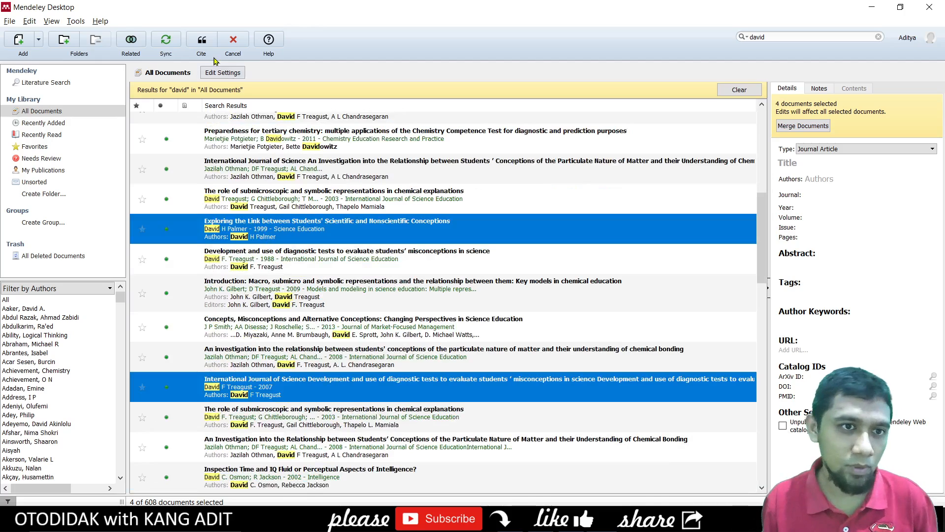
left_click(201, 43)
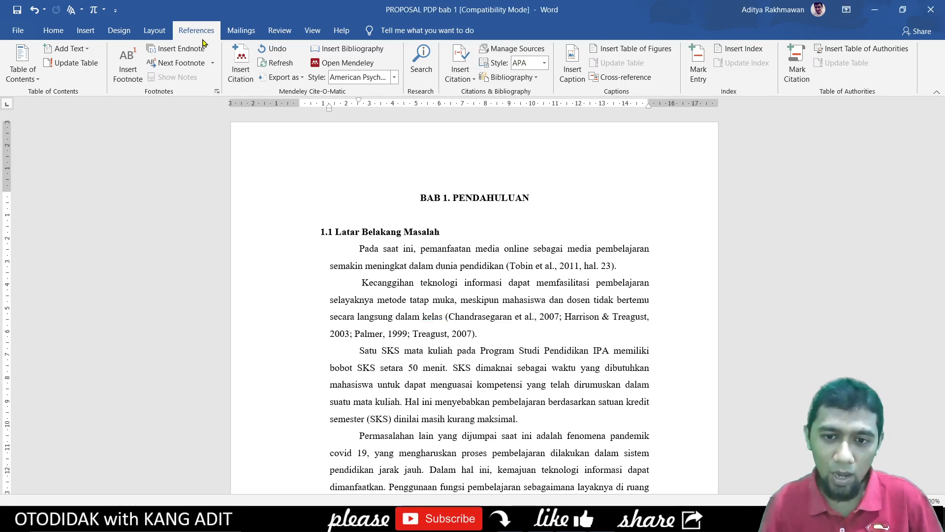
- Inspect the grouped four-source citation after 'kelas', then open the Mendeley citation Style list
left_click(474, 316)
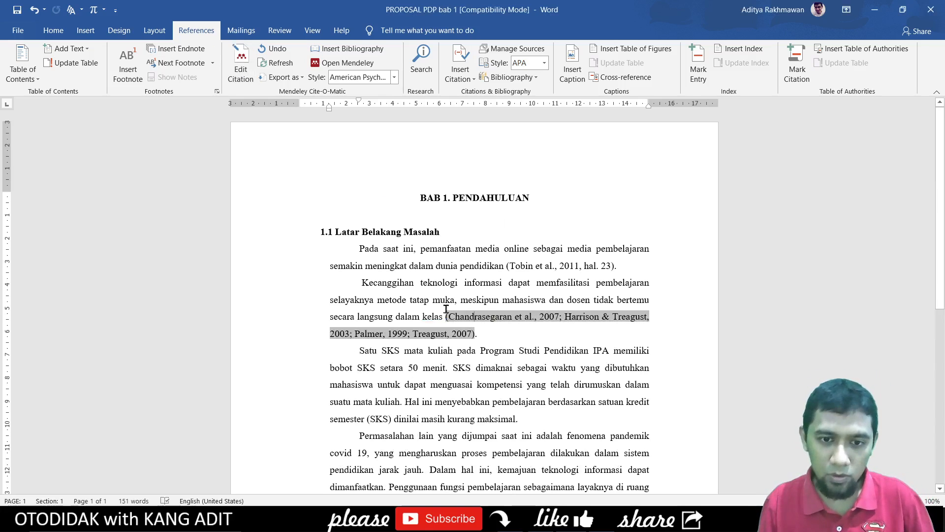
left_click_drag(449, 315, 467, 335)
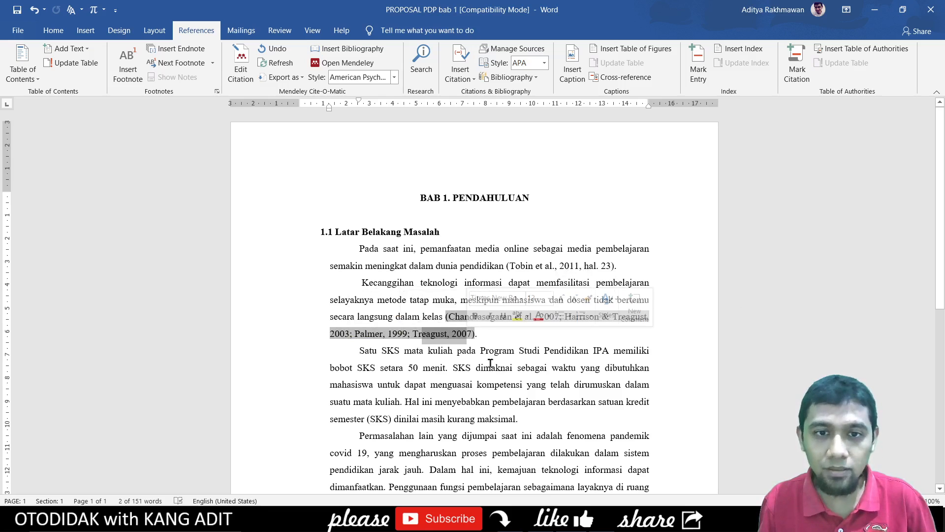
left_click(499, 350)
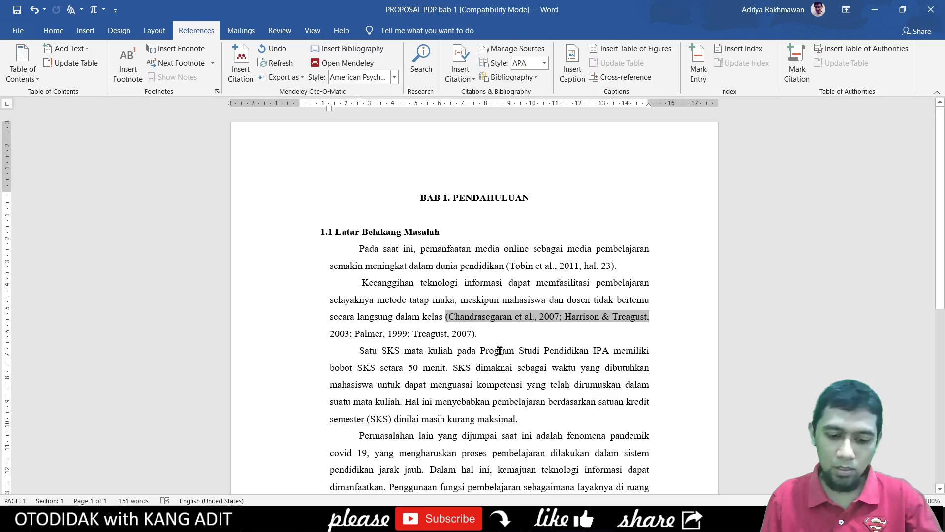
left_click(502, 347)
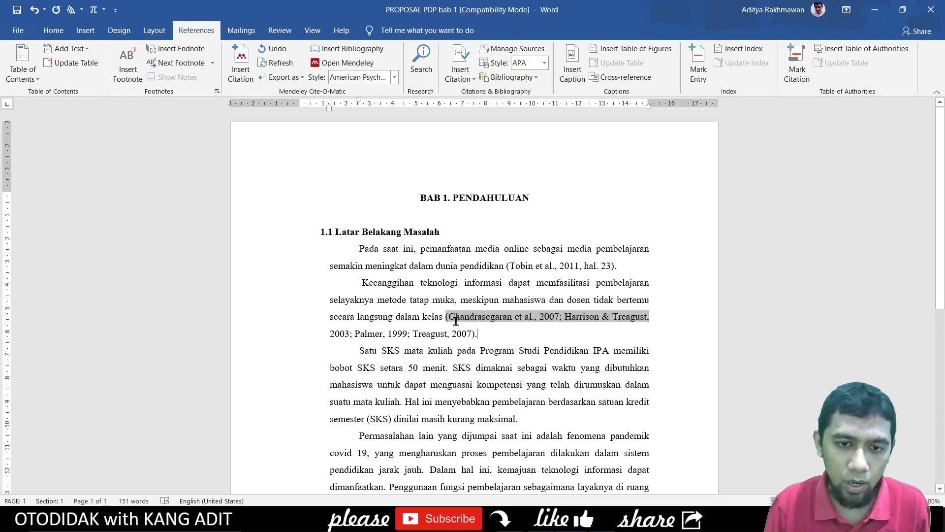
double_click(605, 317)
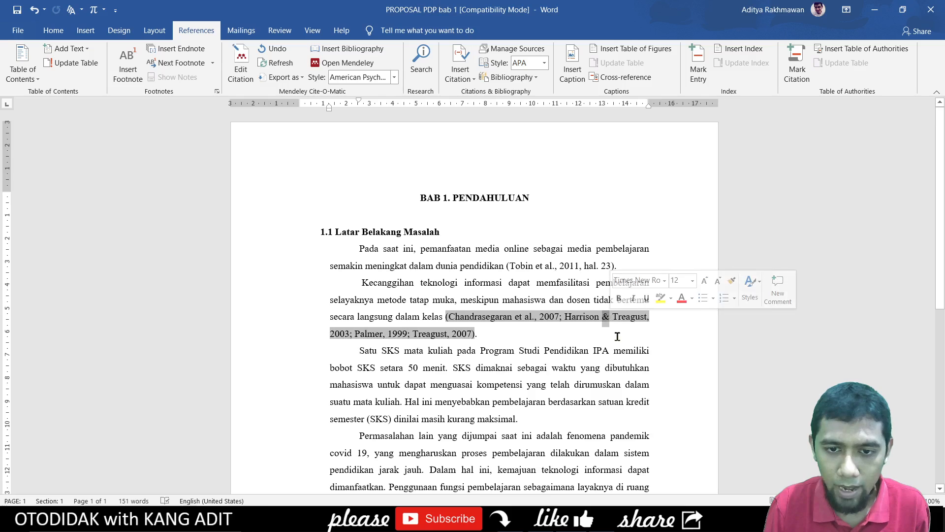
left_click(451, 333)
left_click(394, 78)
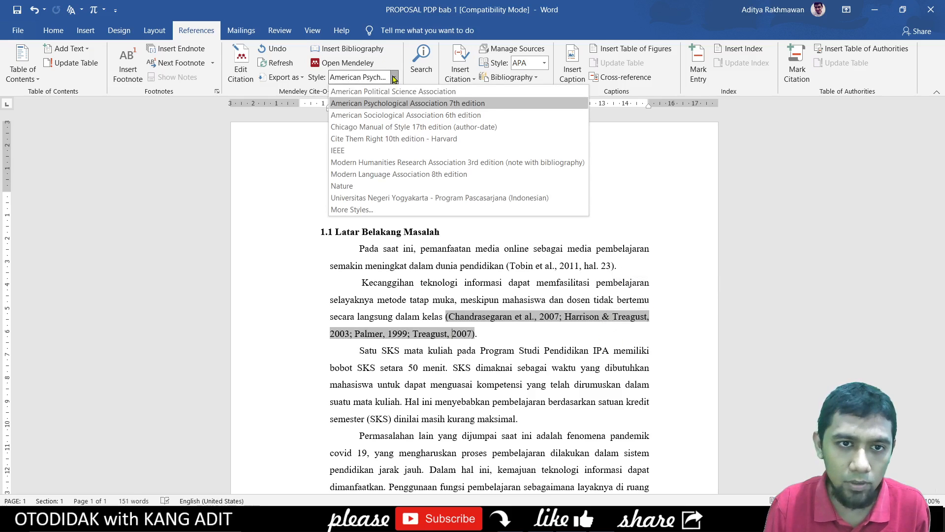
- Try ASA 6th and IEEE styles, revert to APA 7th edition, and place the caret below DAFTAR PUSTAKA
left_click(406, 117)
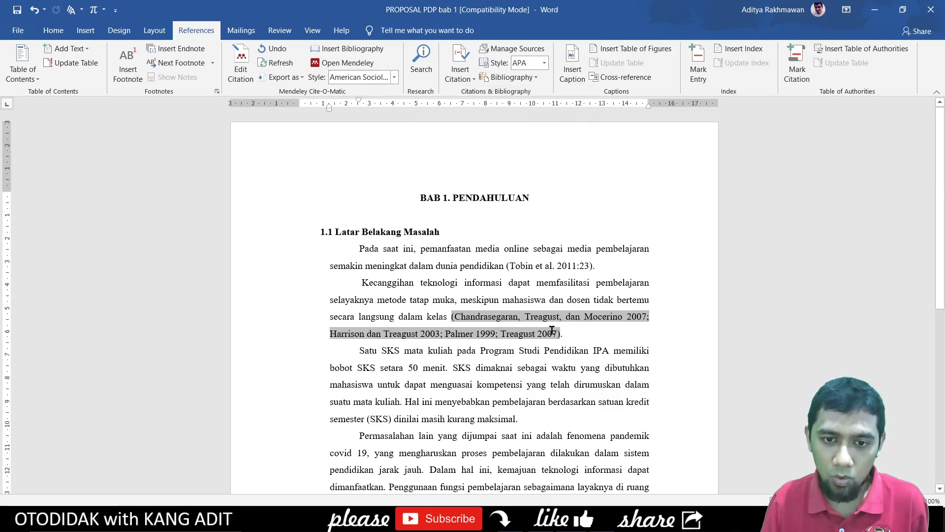
left_click(571, 334)
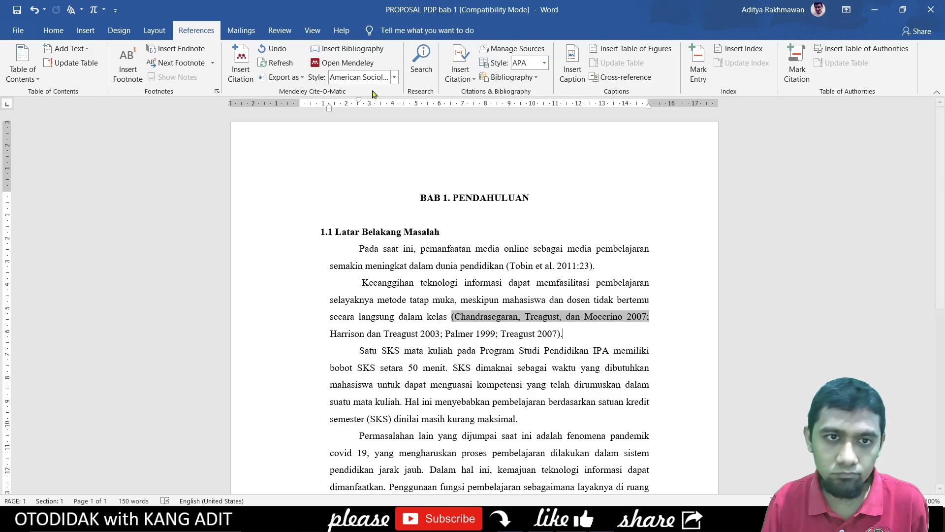
left_click(389, 79)
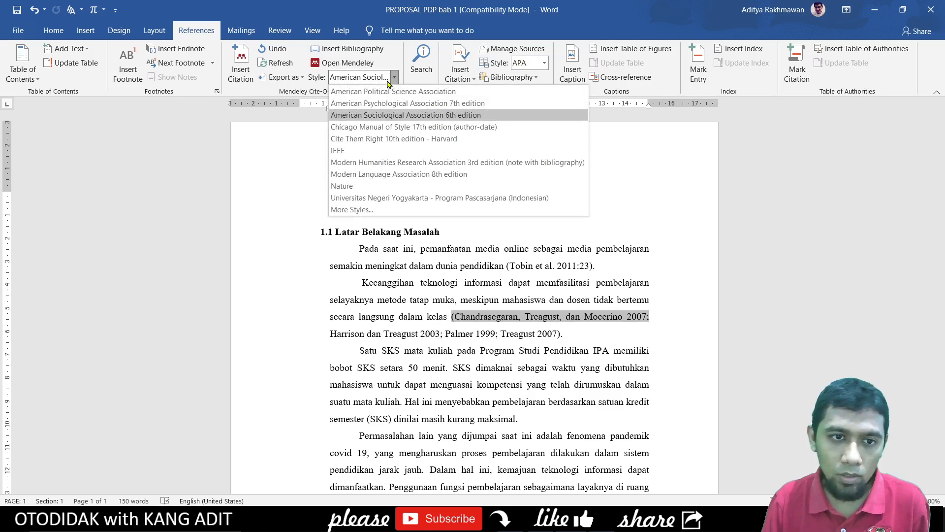
left_click(372, 150)
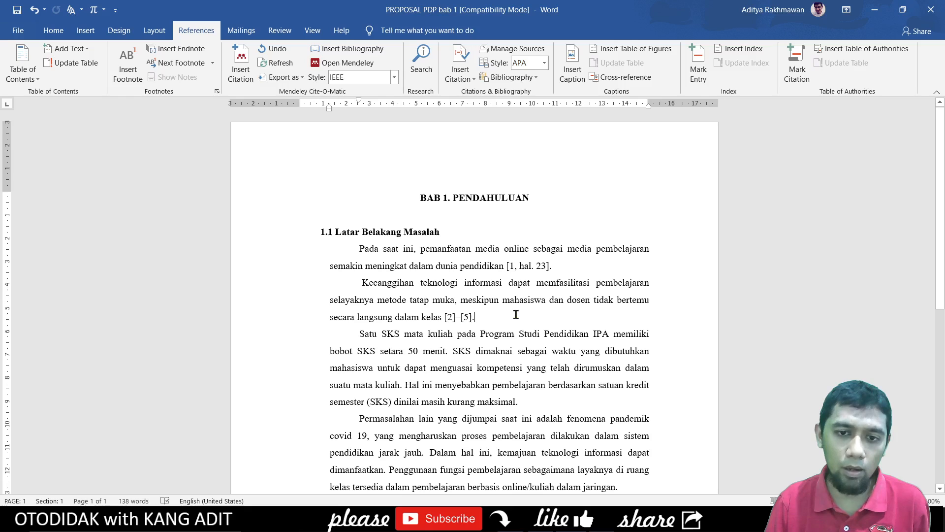
left_click(392, 78)
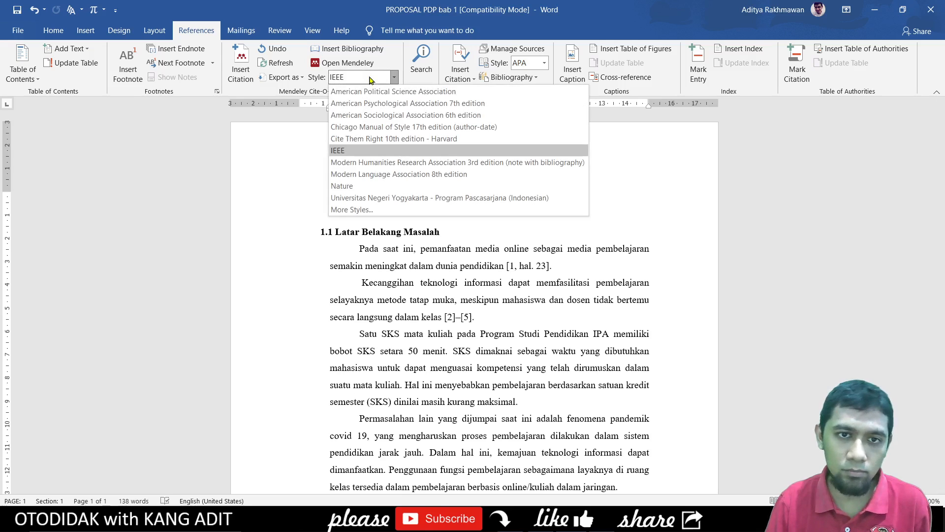
left_click(390, 105)
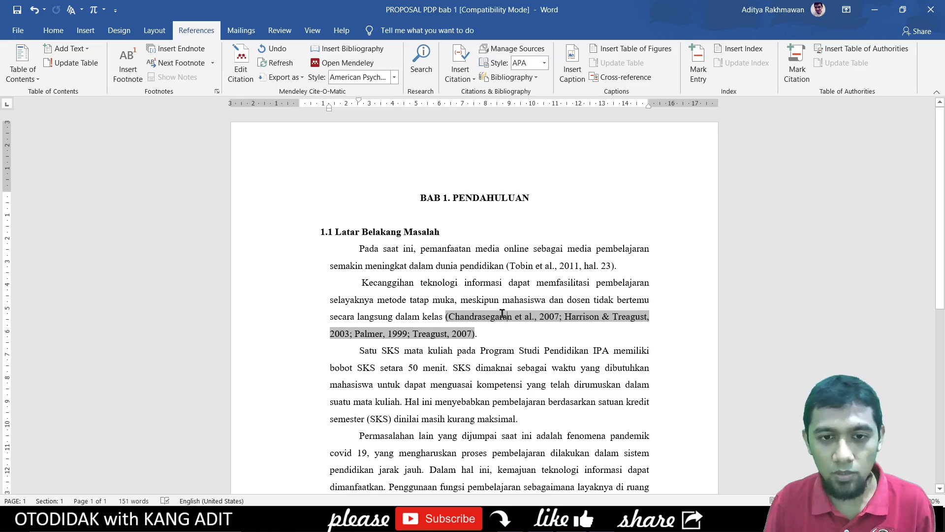
scroll(505, 313, "down", 5)
left_click(489, 418)
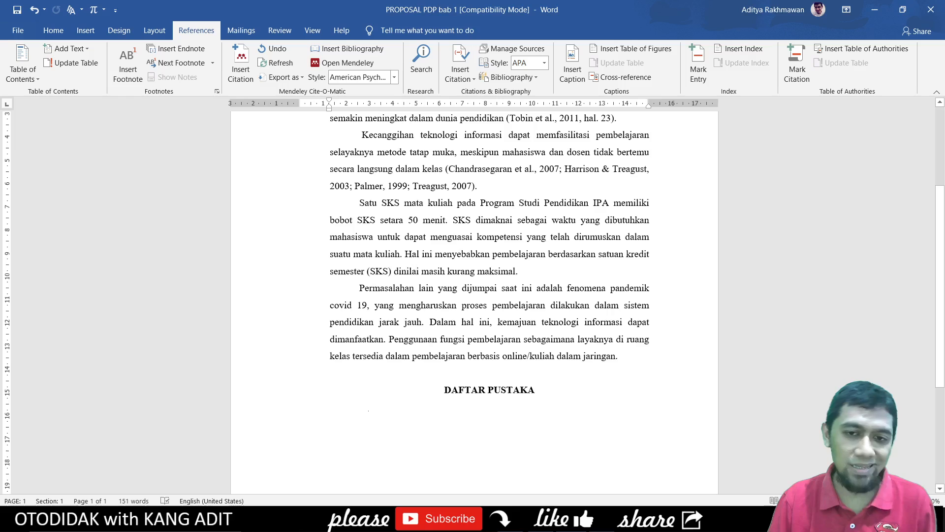
- Cite the submicroscopic and symbolic representations article (D. Treagust et al., n.d.) after 'maksimal'
left_click(517, 271)
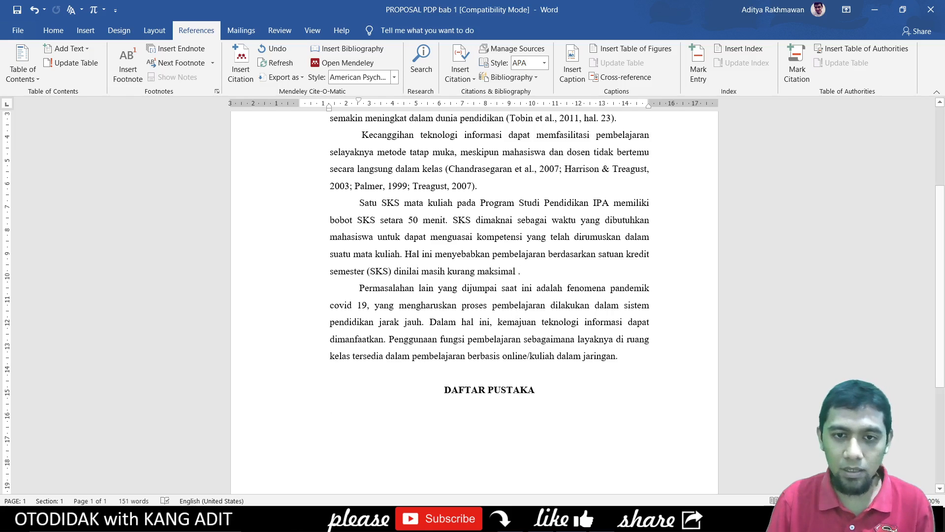
left_click(240, 70)
left_click(599, 303)
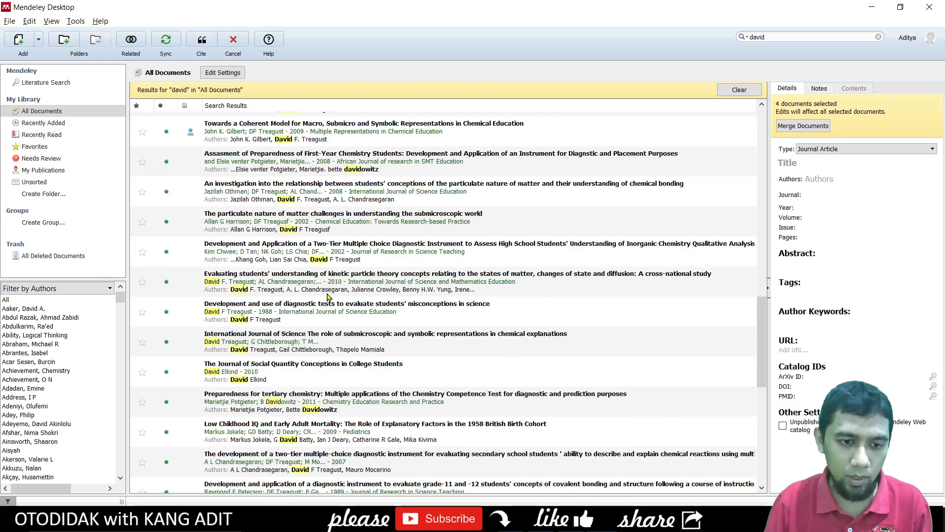
left_click(310, 339)
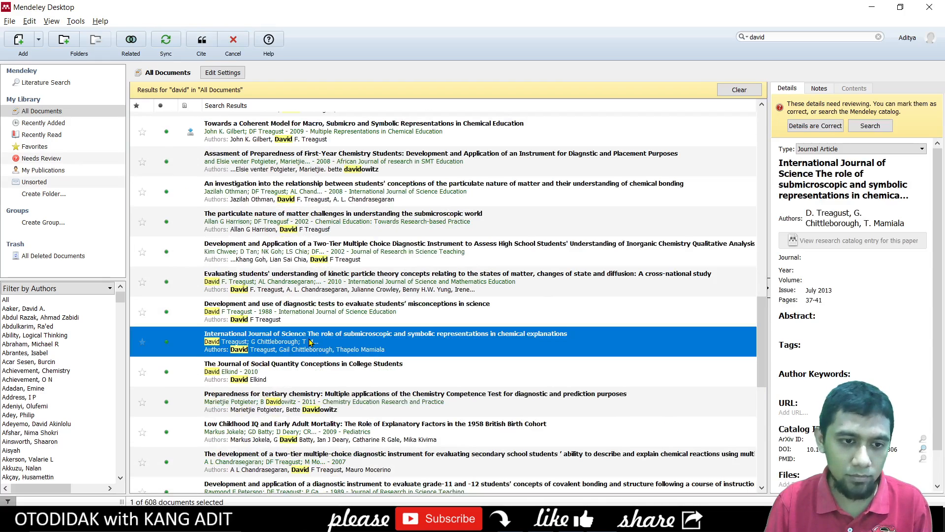
left_click(207, 51)
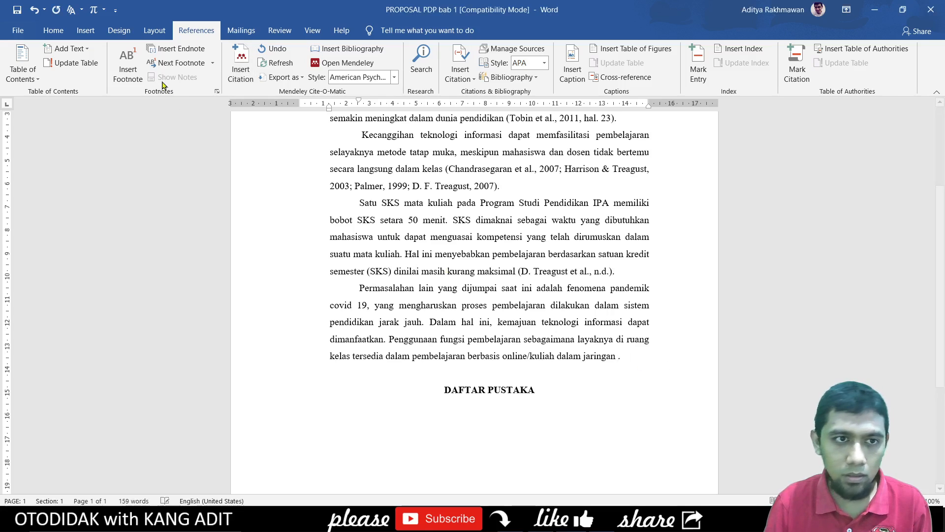
- Find the 2008 Othman chemical bonding article in Mendeley and insert (Othman et al., 2008)
left_click(241, 63)
left_click(701, 390)
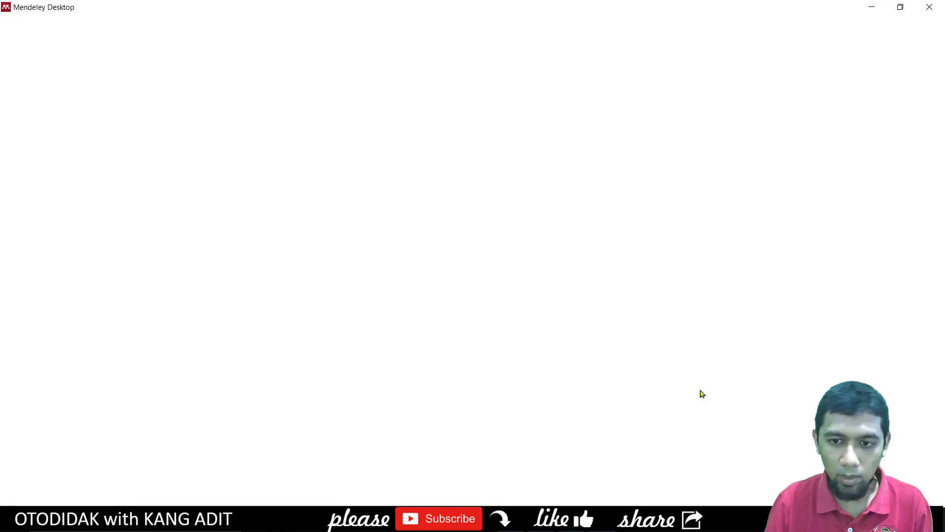
scroll(382, 373, "down", 10)
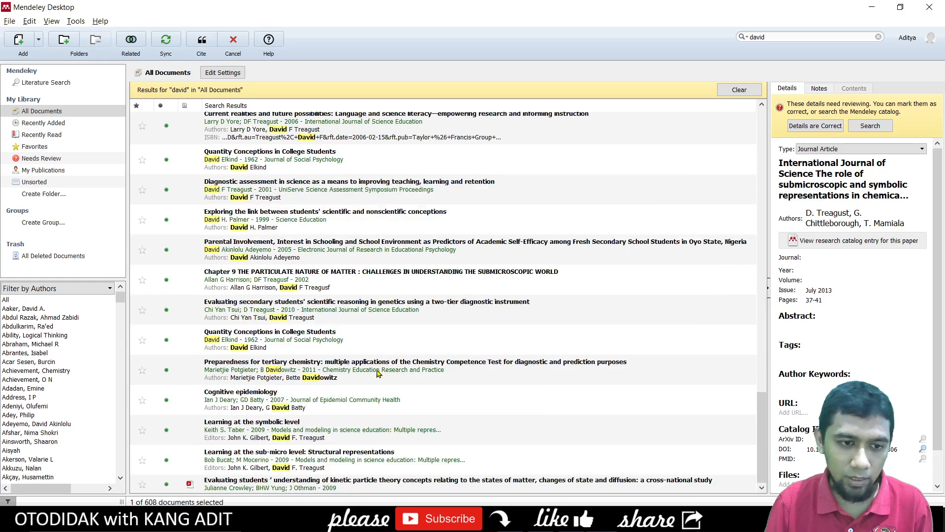
left_click(320, 401)
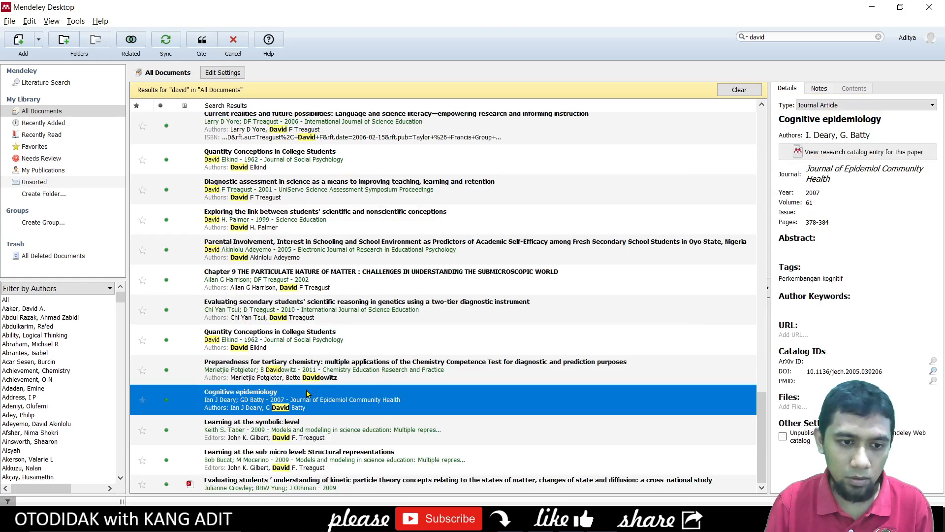
left_click(309, 436)
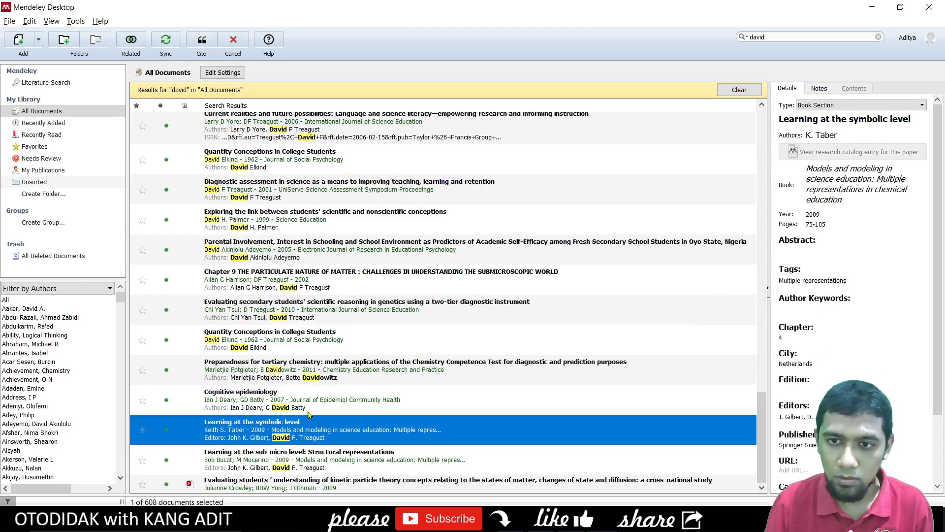
left_click(307, 309)
left_click(307, 281)
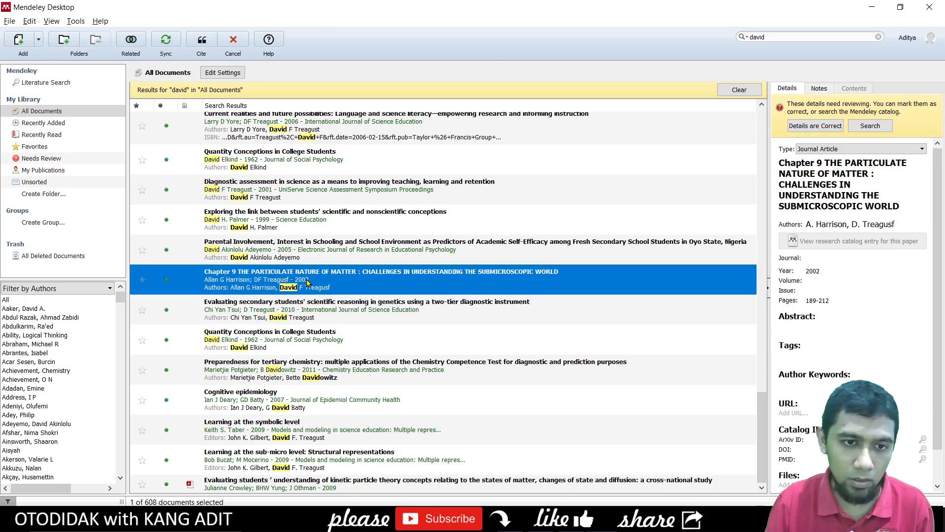
scroll(336, 364, "up", 5)
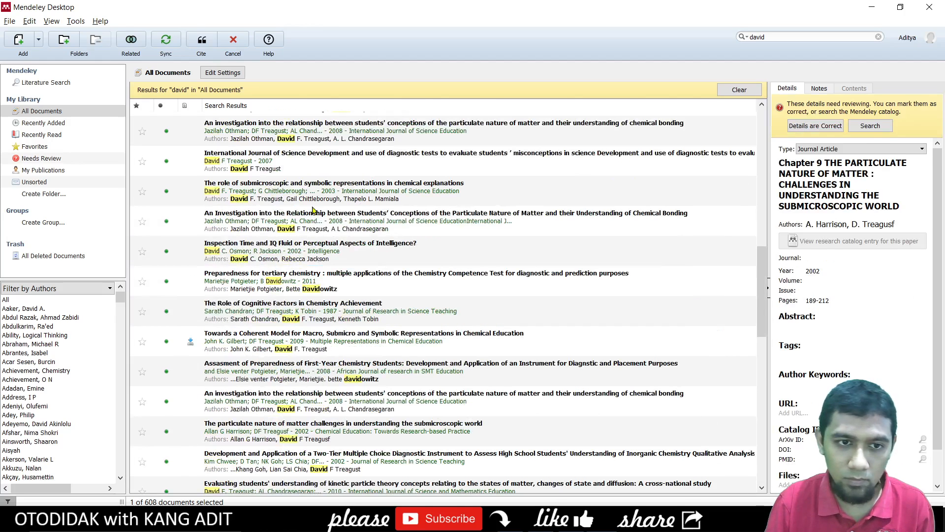
left_click(318, 225)
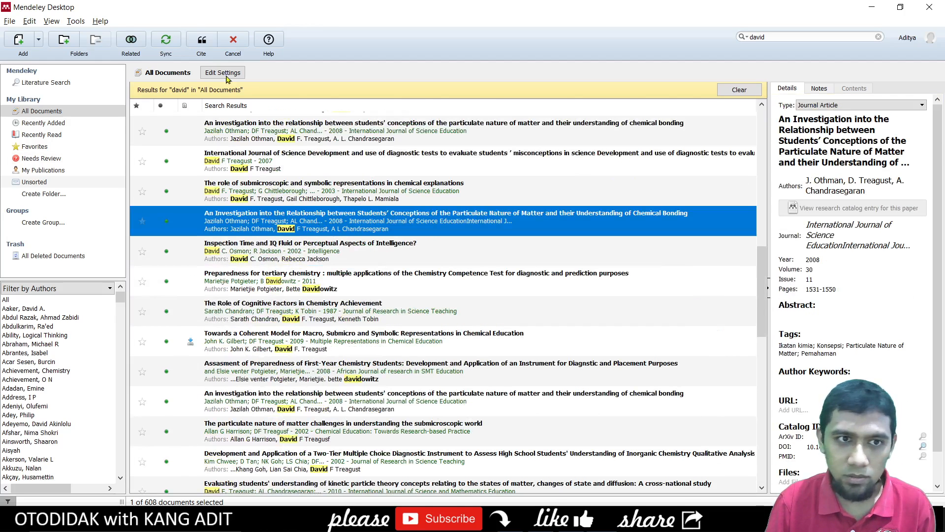
left_click(202, 40)
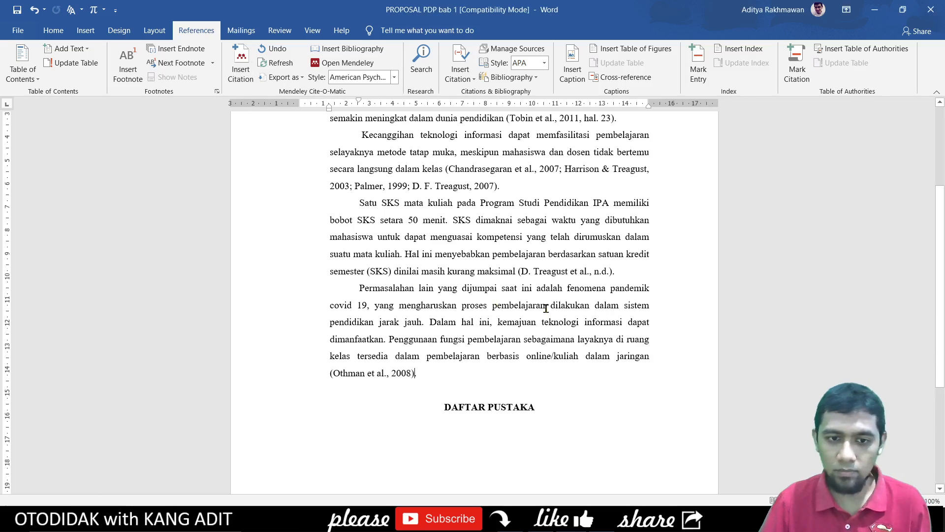
scroll(480, 366, "down", 1)
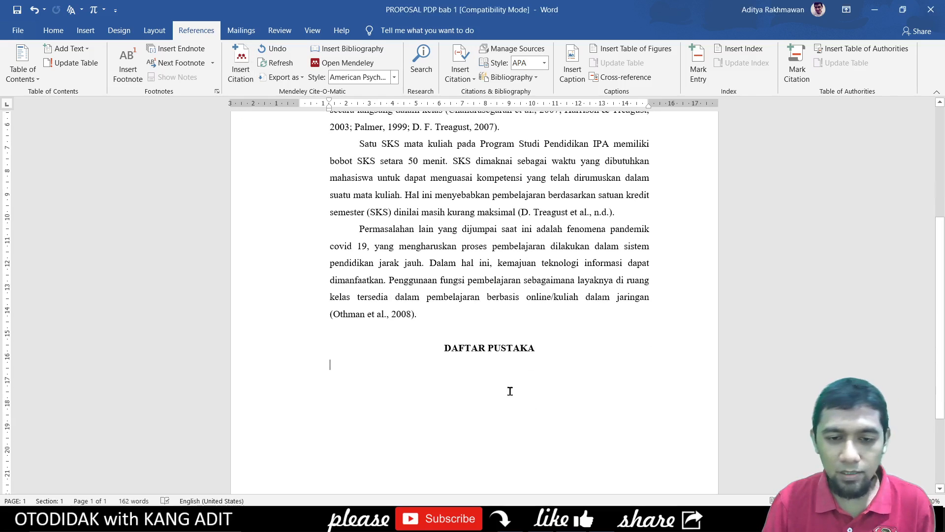
- Insert the Mendeley APA bibliography under DAFTAR PUSTAKA, beginning with Chandrasegaran, Harrison and Othman
left_click(493, 385)
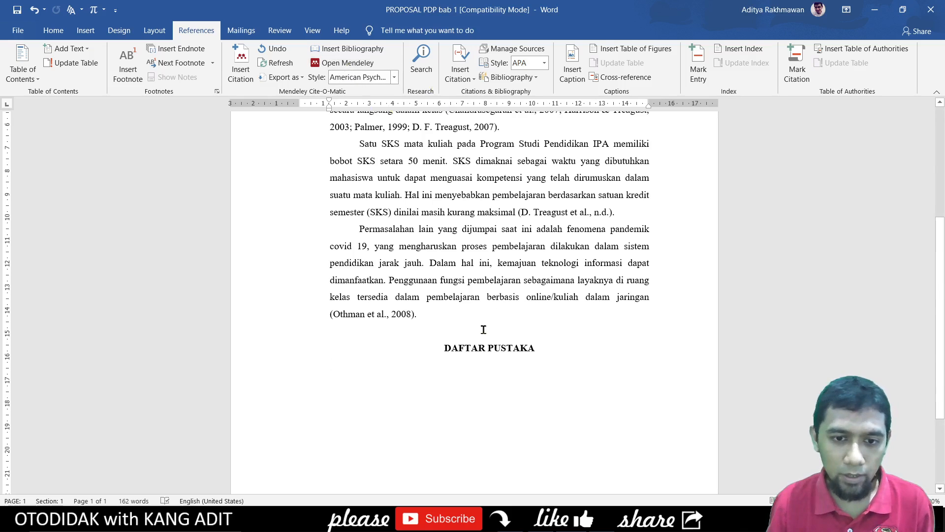
left_click(352, 48)
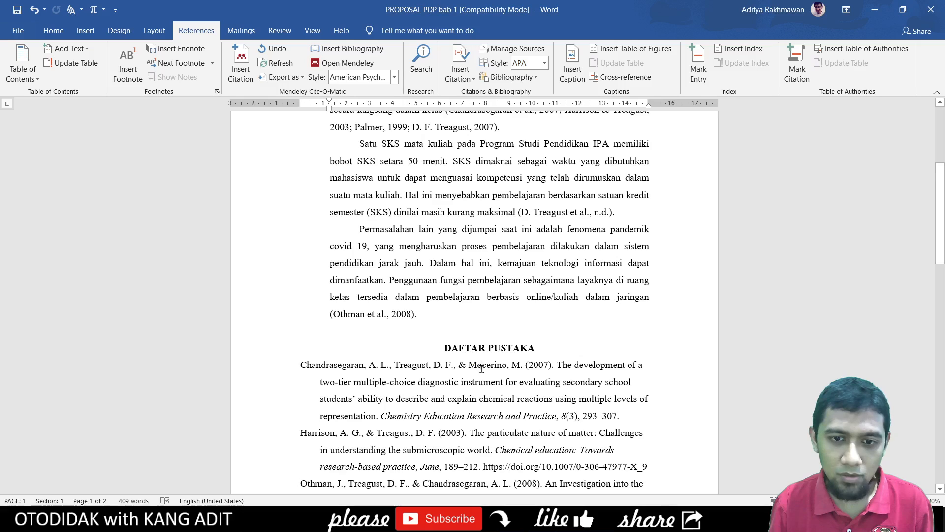
left_click(526, 367)
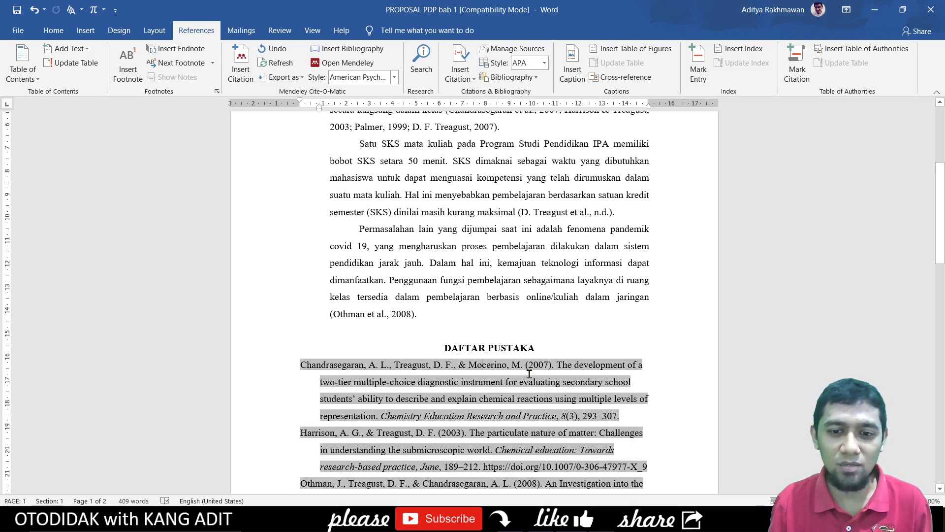
scroll(529, 374, "down", 3)
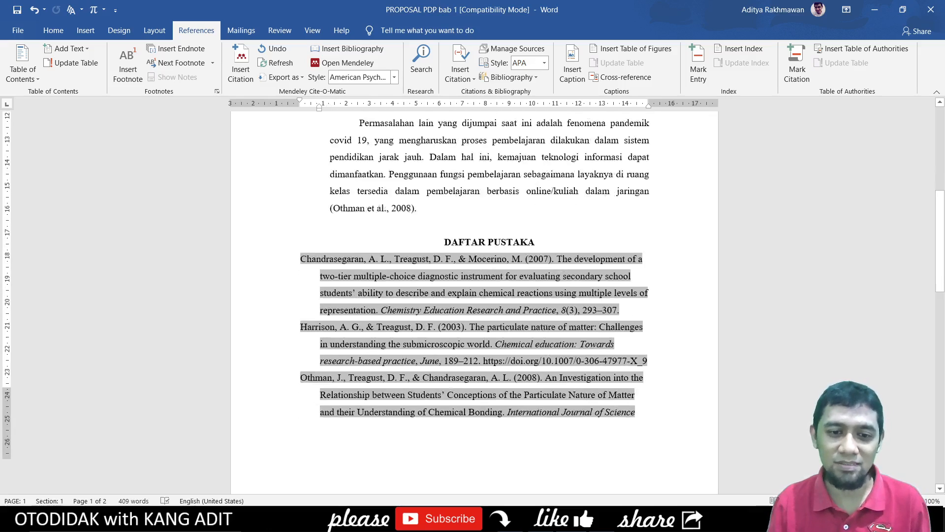
scroll(527, 373, "down", 3)
scroll(527, 373, "up", 4)
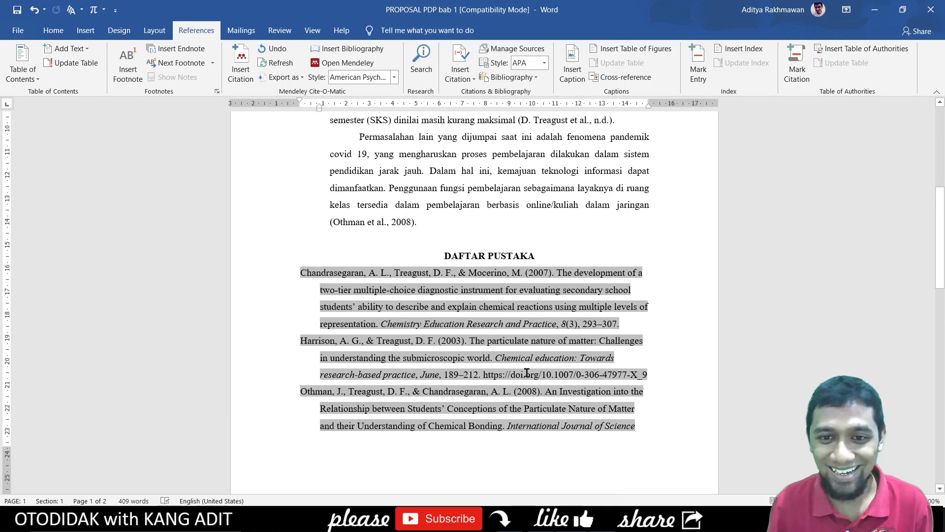
- Add a blank line below DAFTAR PUSTAKA and justify the reference entries
left_click(545, 252)
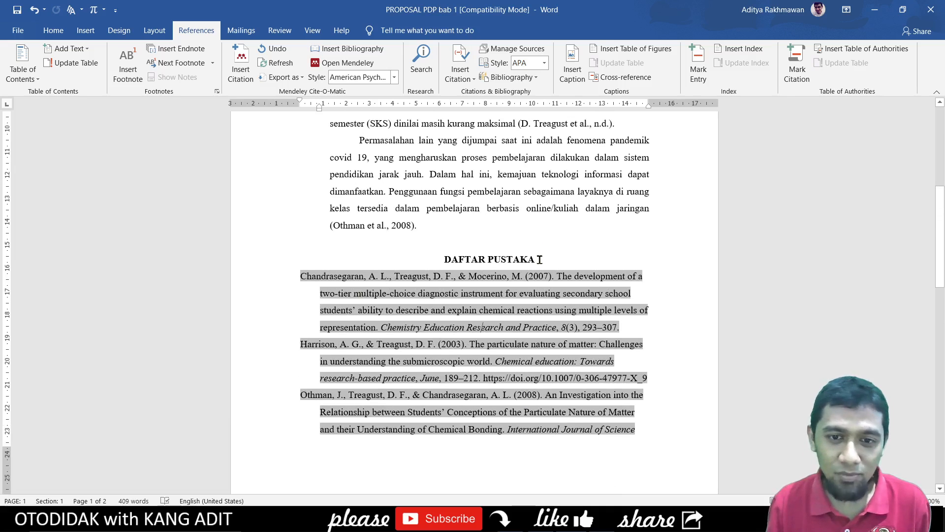
key("Return")
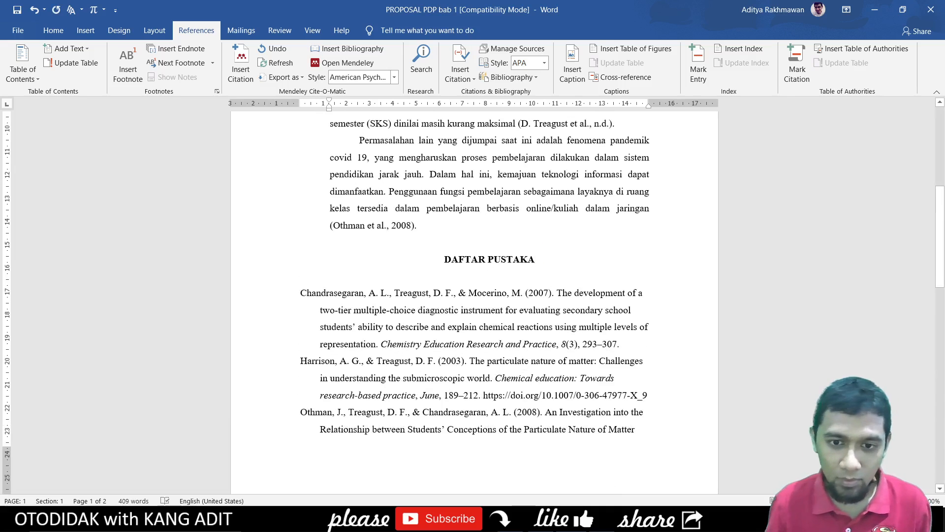
scroll(511, 302, "down", 1)
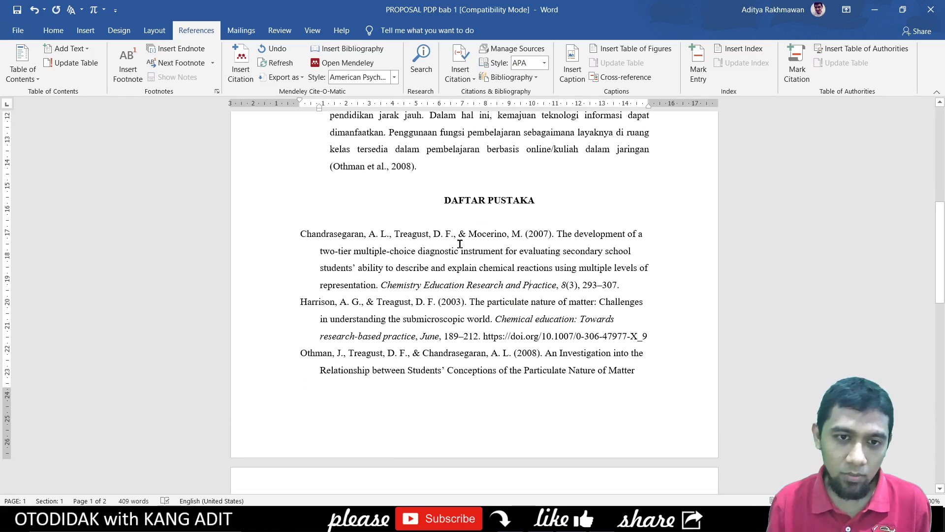
left_click_drag(296, 233, 586, 338)
scroll(530, 346, "down", 3)
key("ctrl+j")
scroll(566, 324, "up", 9)
left_click(547, 328)
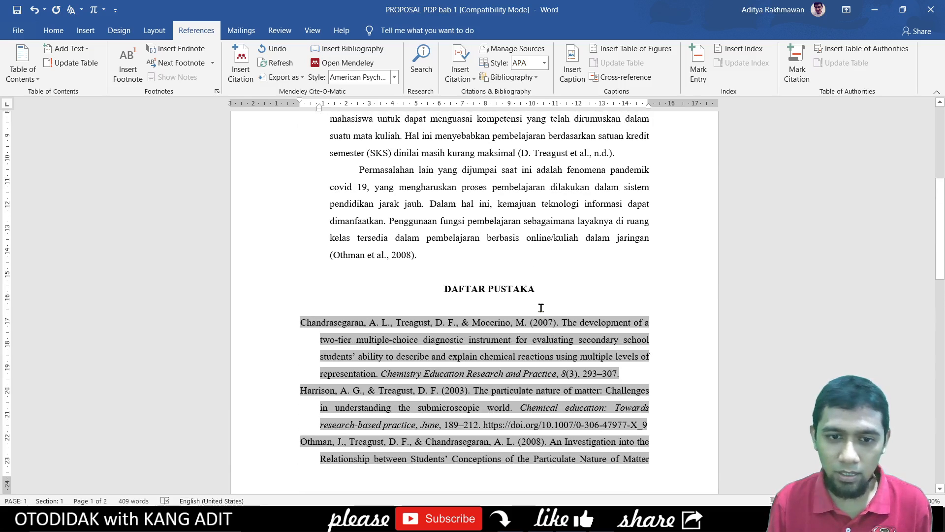
- Try 10 pt on the first references, revert to 12 pt, then preview the two-page printout
left_click(534, 288)
left_click_drag(305, 321, 545, 399)
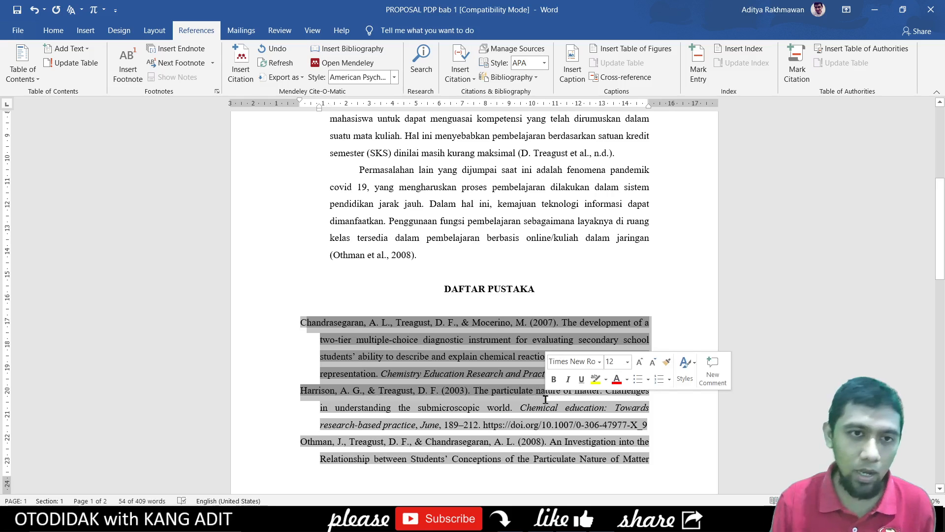
left_click(53, 30)
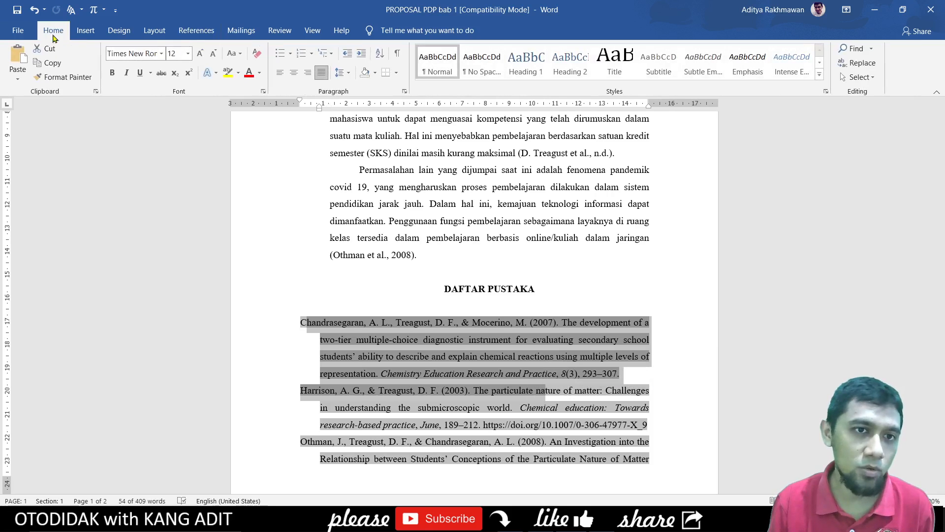
left_click(189, 55)
left_click(175, 90)
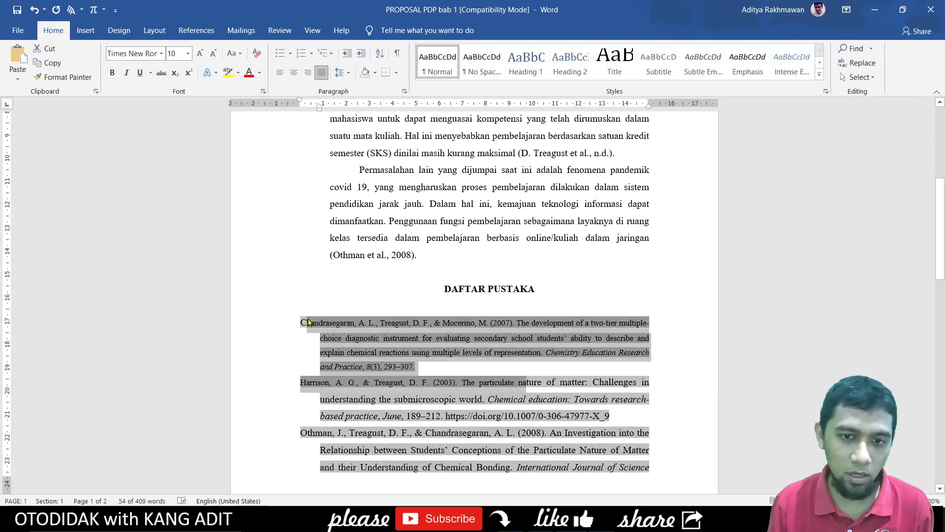
key("ctrl+z")
left_click(552, 347)
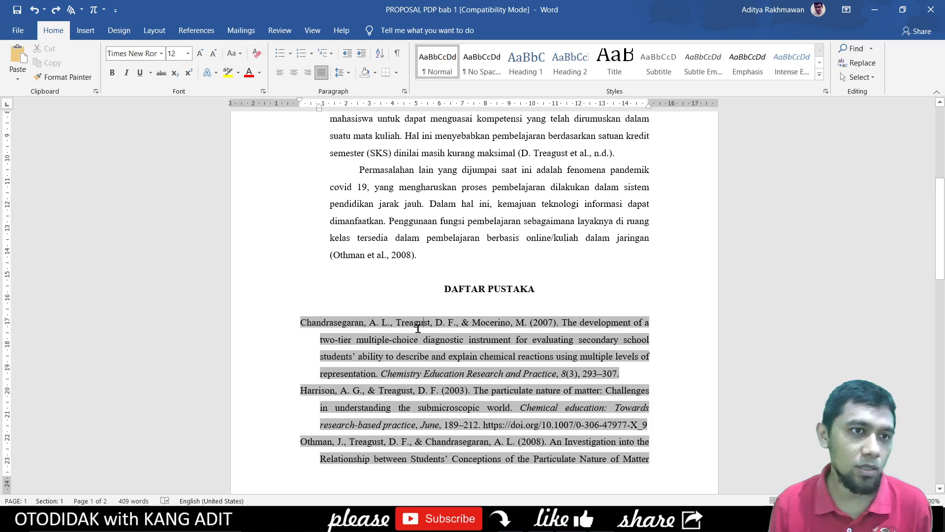
left_click(462, 236)
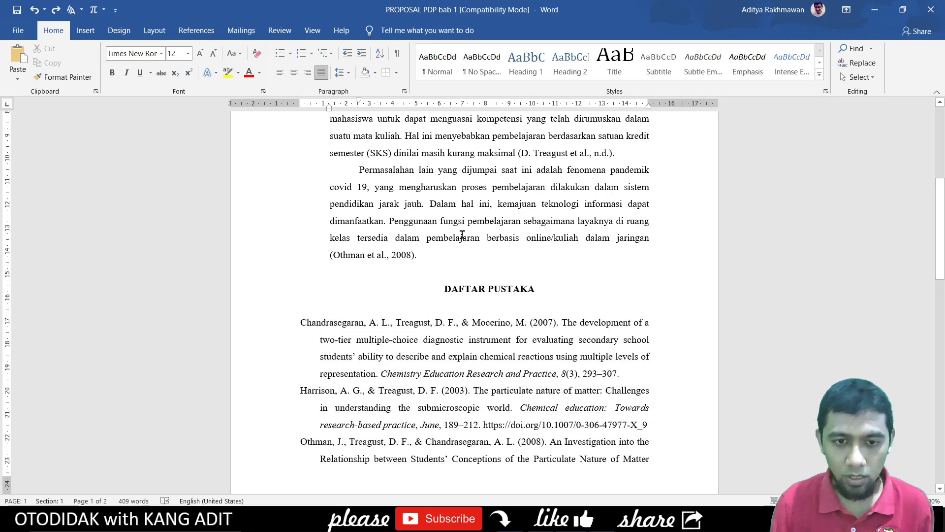
key("ctrl+p")
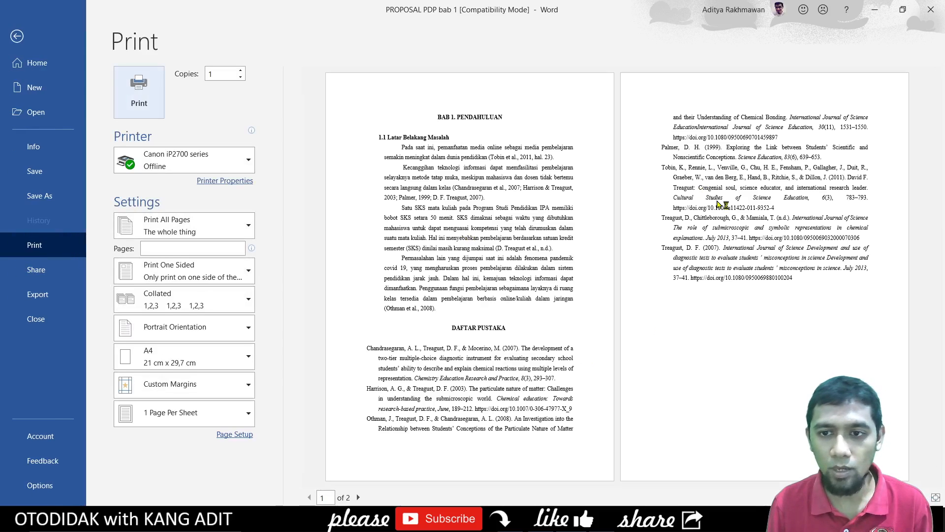
key("Escape")
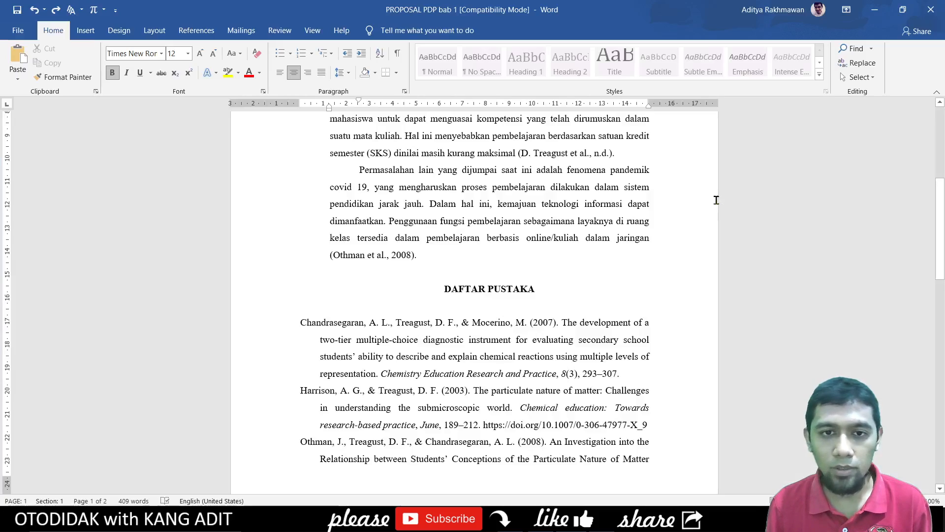
left_click(541, 289)
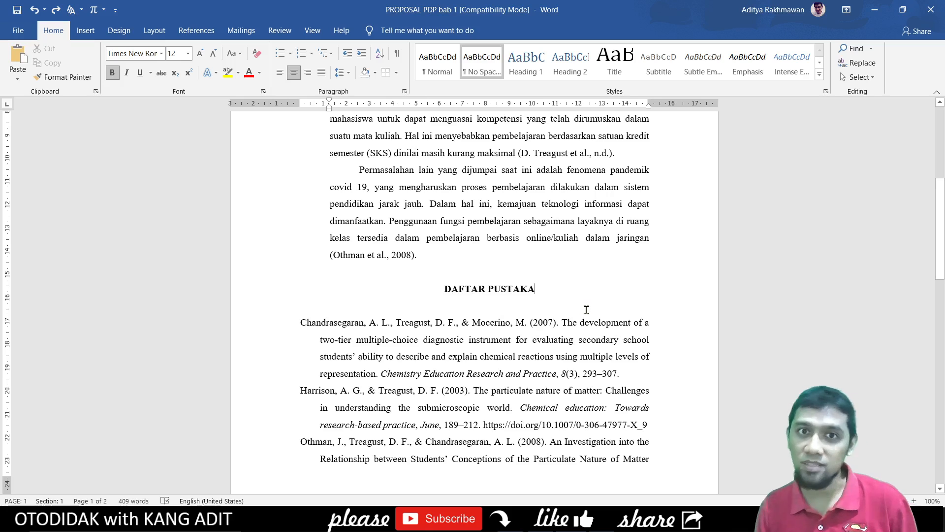
left_click(538, 338)
scroll(538, 345, "down", 2)
scroll(538, 348, "down", 5)
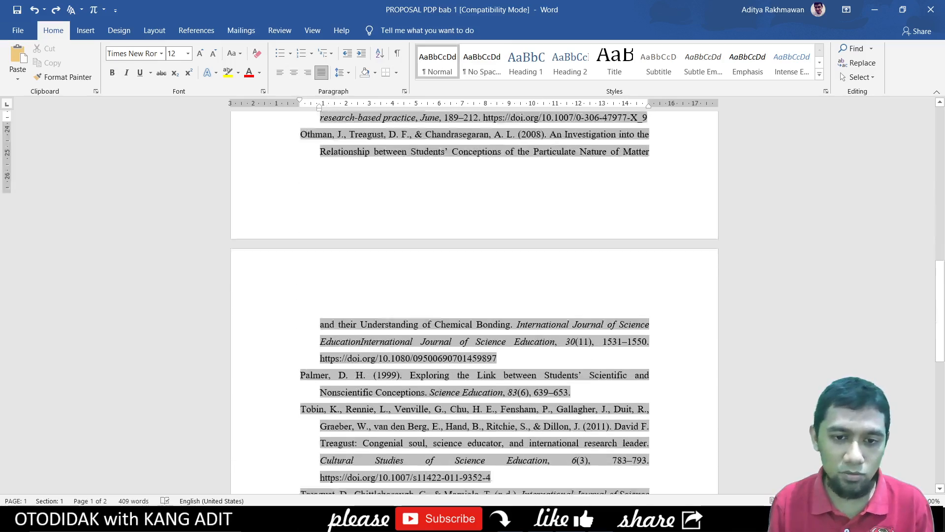
scroll(537, 348, "up", 5)
scroll(537, 348, "up", 3)
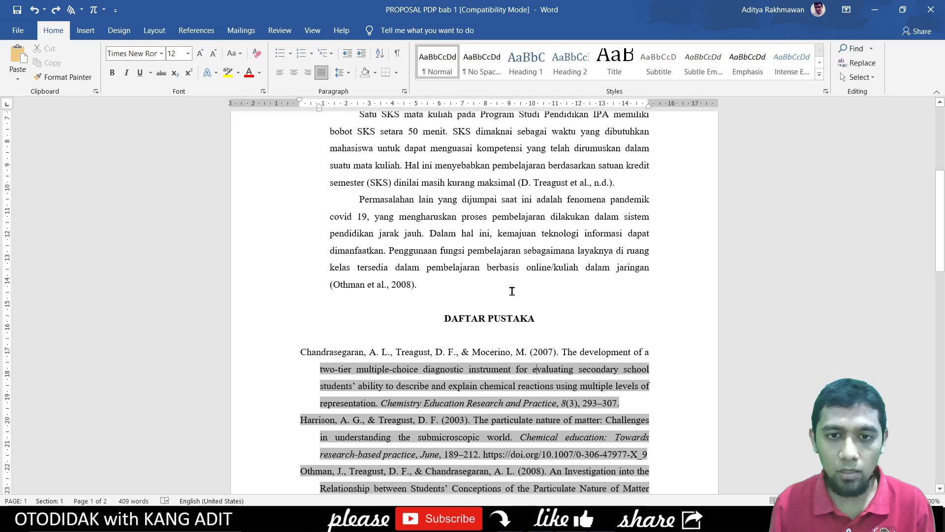
left_click(517, 257)
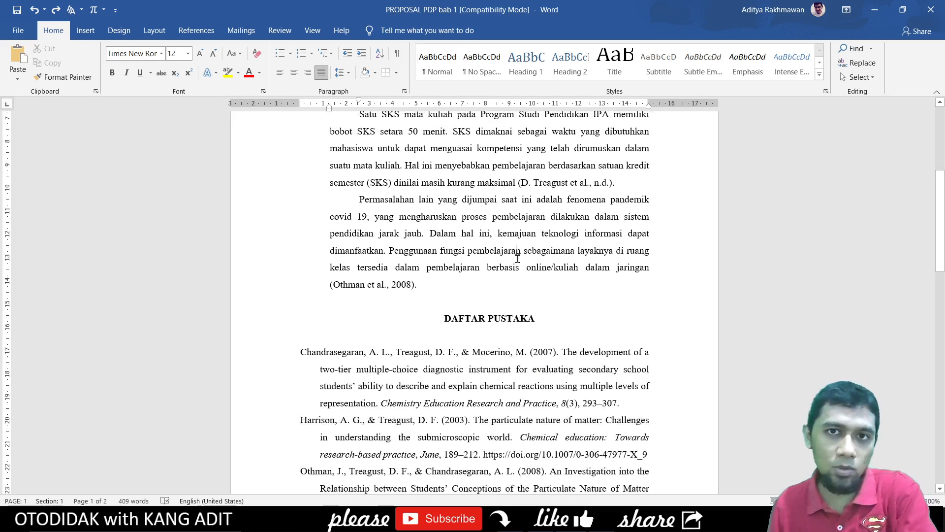